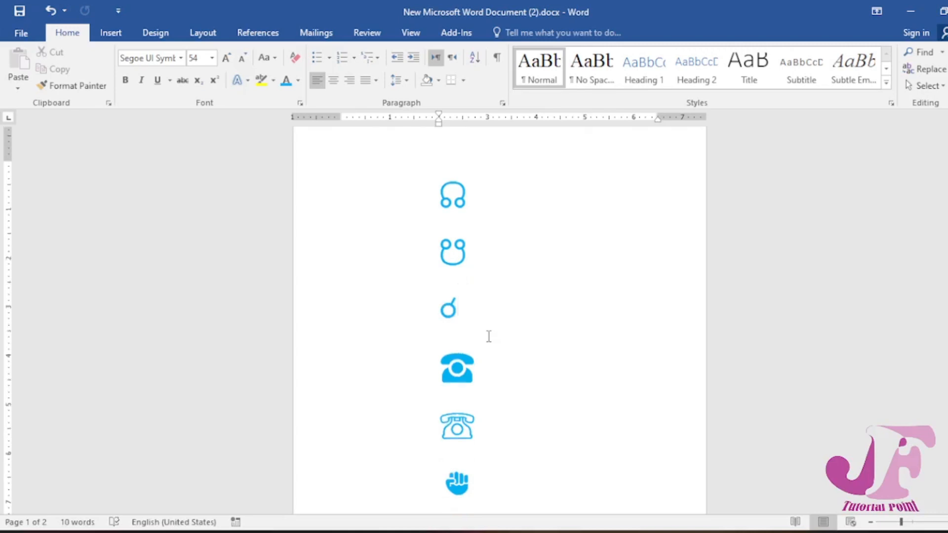
- Look through the blue symbols on both pages, from the node and telephone symbols to the hands and pencils
scroll(489, 337, "down", 4)
scroll(489, 336, "up", 4)
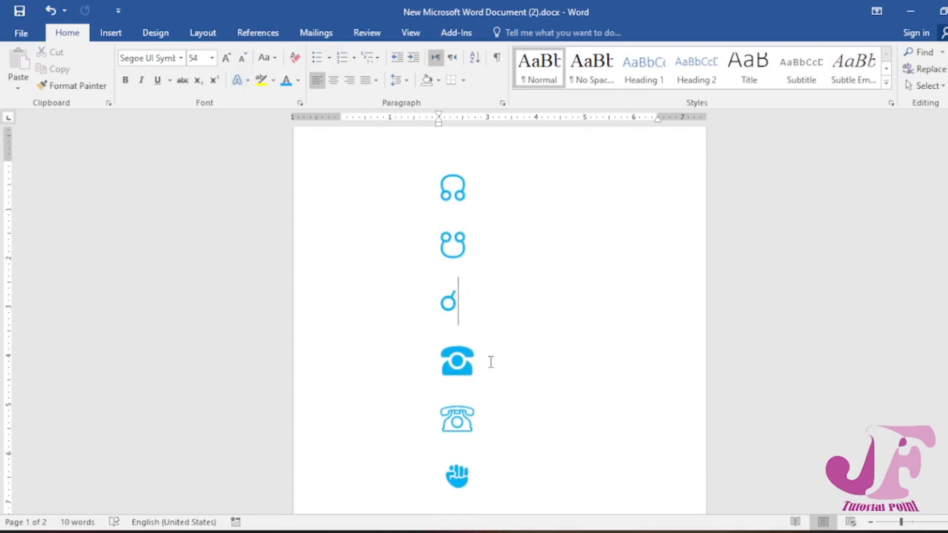
scroll(490, 334, "down", 8)
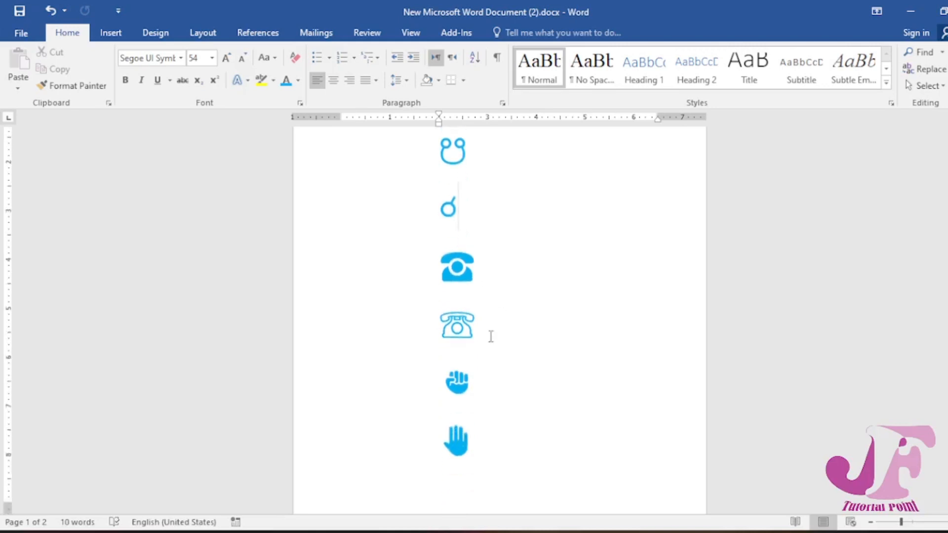
left_click_drag(437, 283, 472, 345)
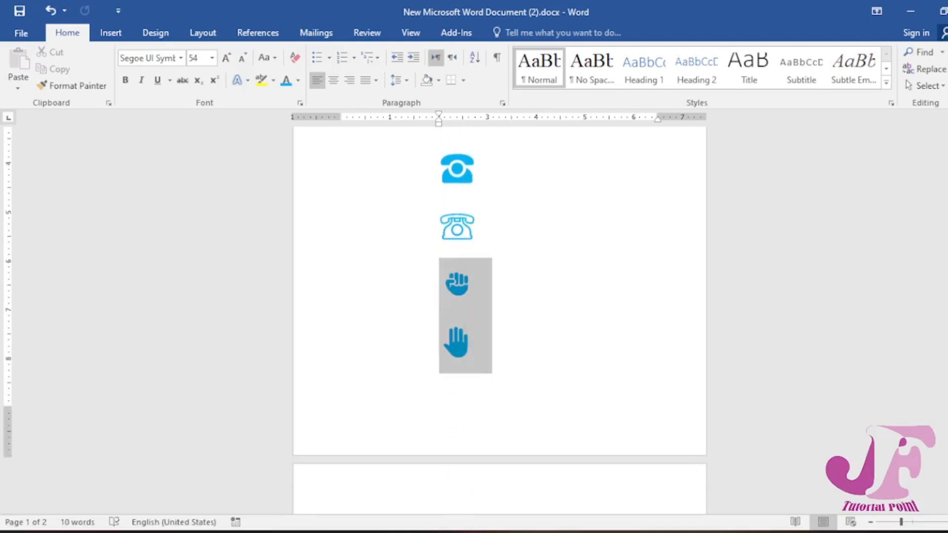
left_click(467, 286)
scroll(466, 354, "down", 2)
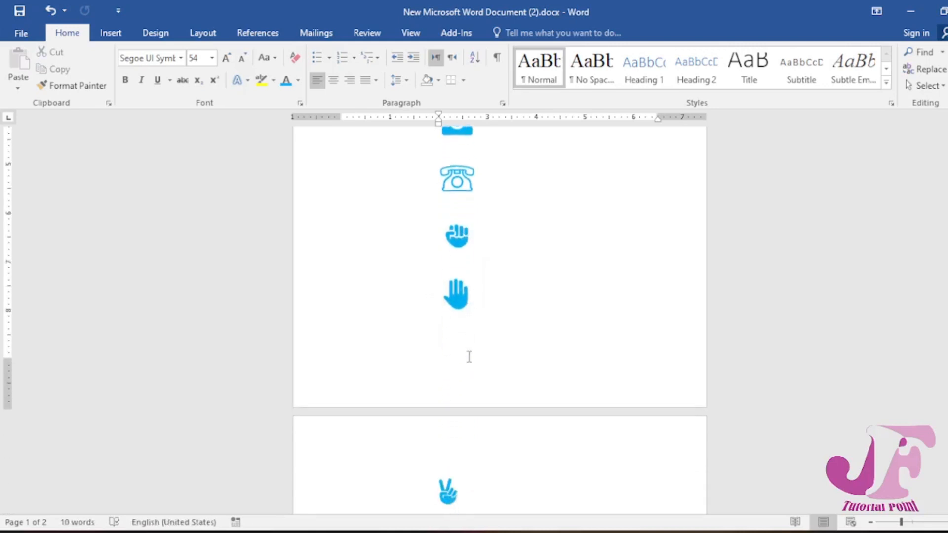
scroll(466, 355, "down", 5)
left_click(467, 366)
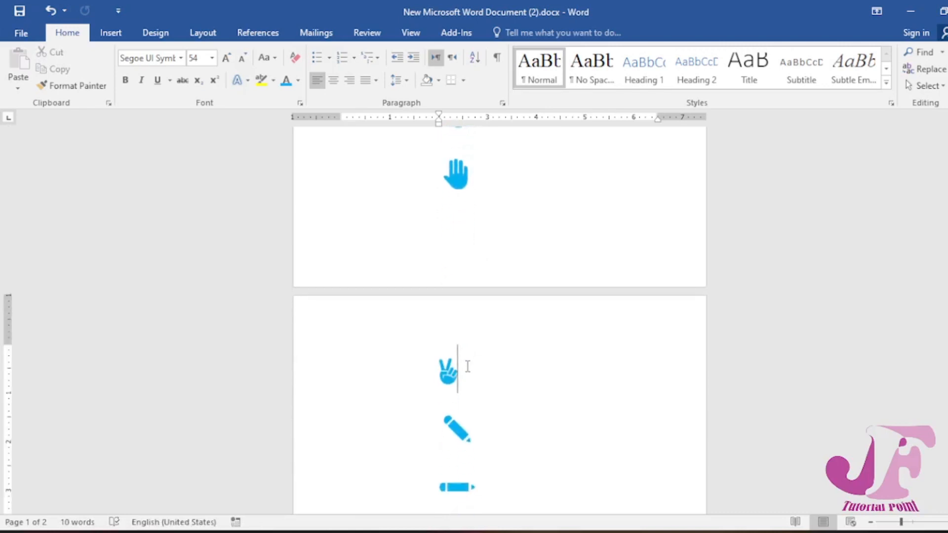
scroll(467, 360, "up", 4)
scroll(467, 360, "up", 13)
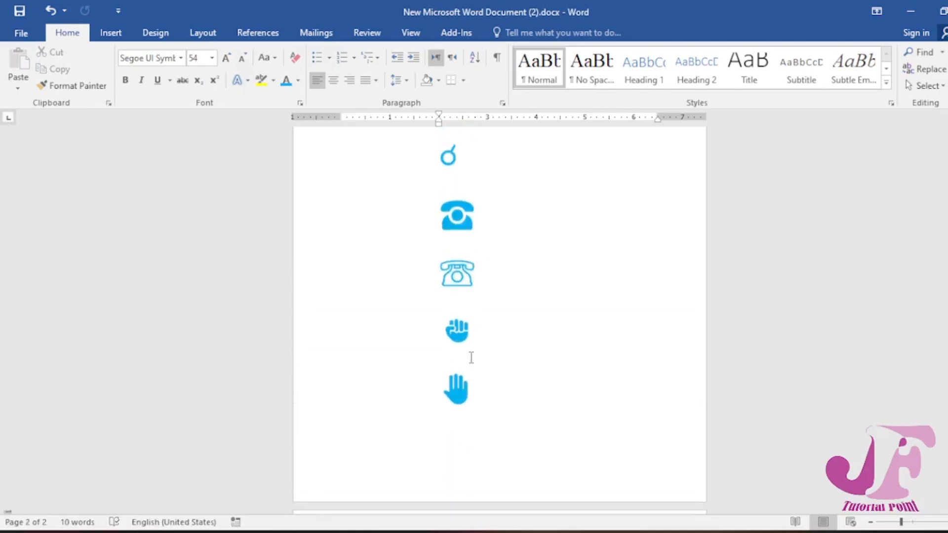
scroll(477, 355, "down", 13)
scroll(476, 394, "down", 7)
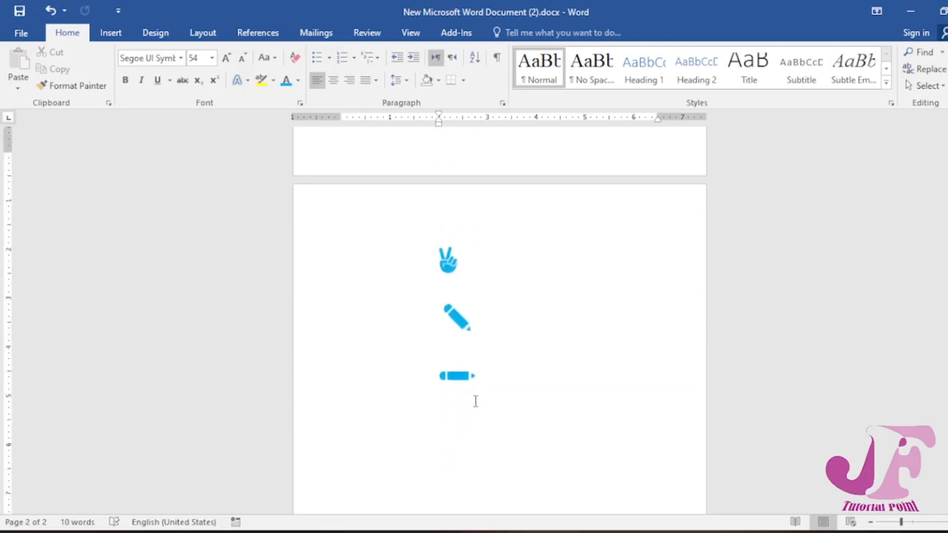
scroll(477, 402, "up", 12)
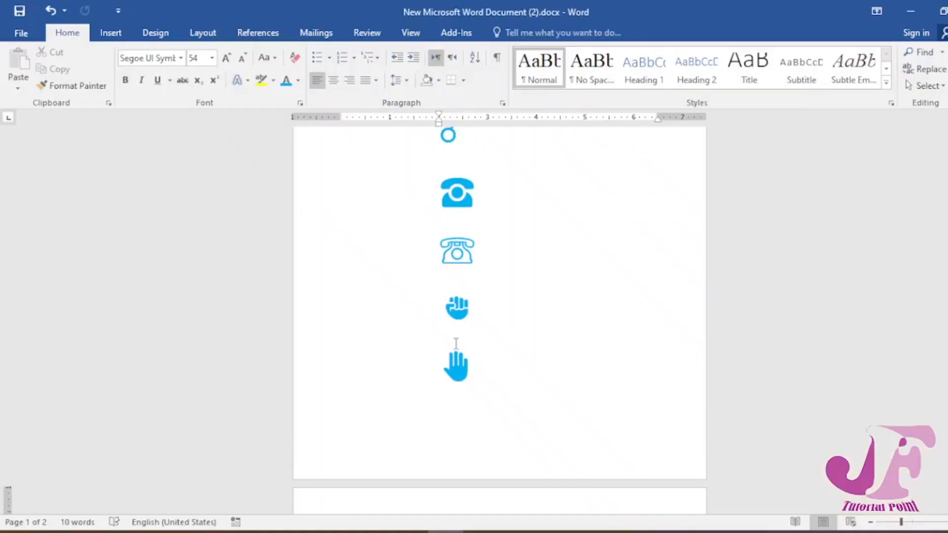
- Delete all the existing symbols from the document
scroll(455, 351, "up", 5)
left_click_drag(442, 213, 447, 251)
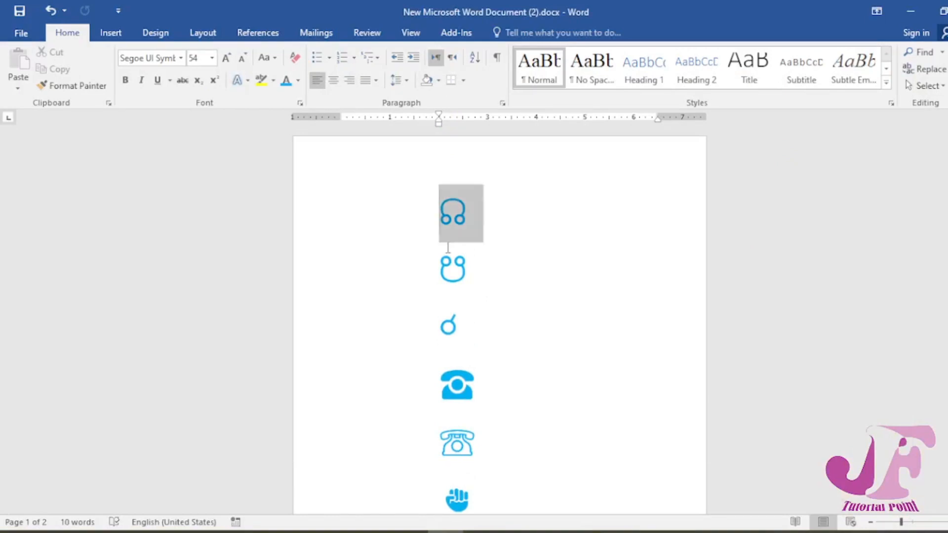
key("ctrl+a")
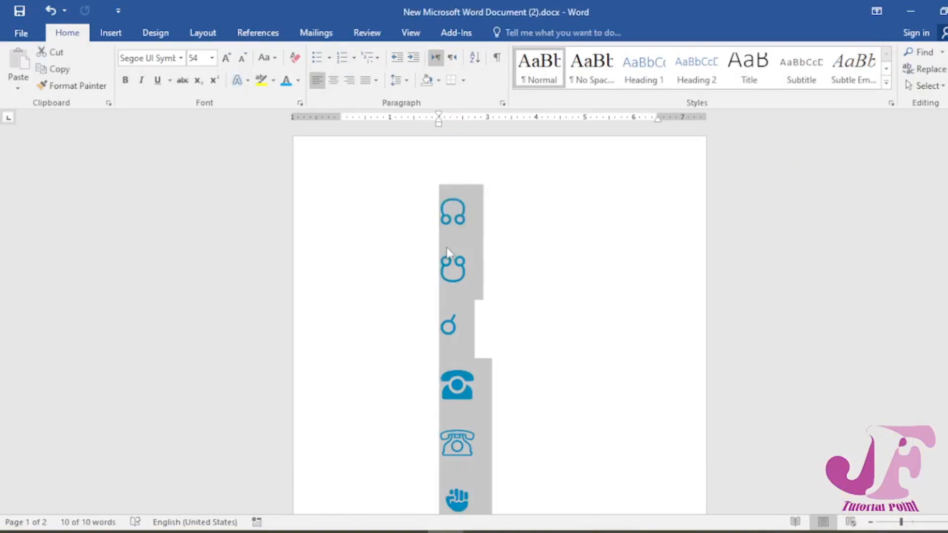
key("Delete")
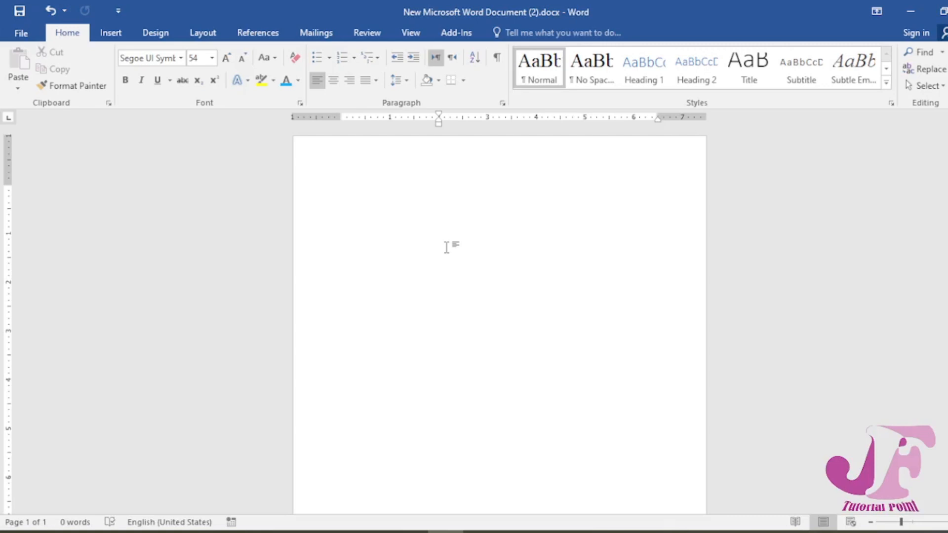
- Insert the writing hand symbol by entering the Unicode code 270d and converting it
type("27")
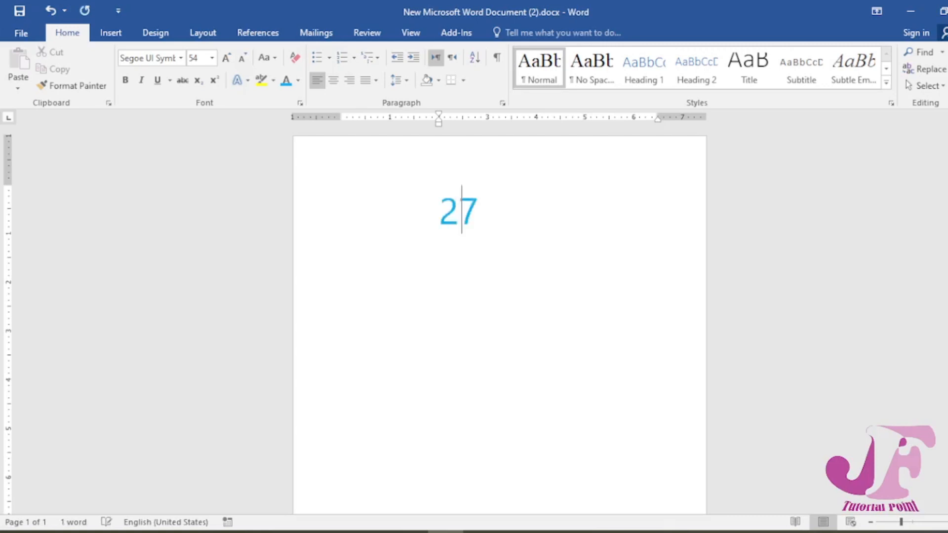
type("0d")
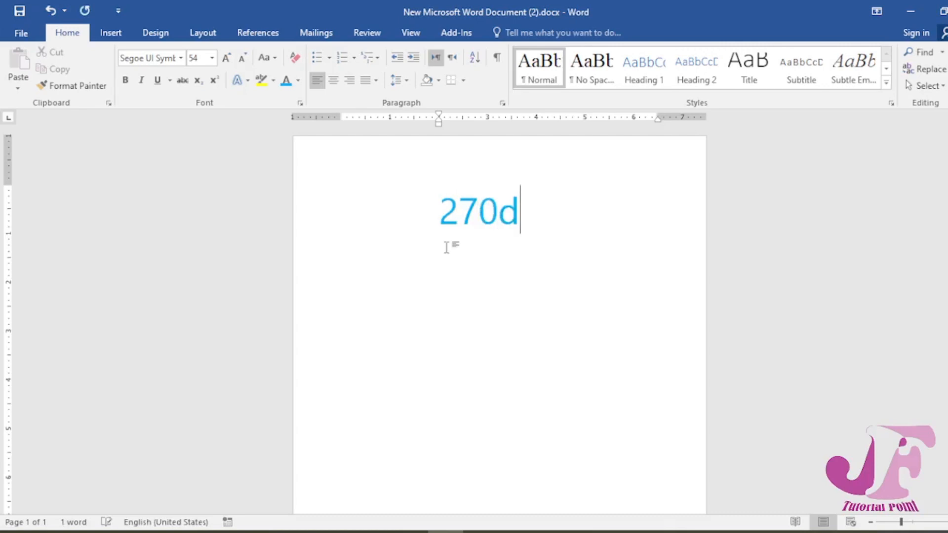
key("alt+x")
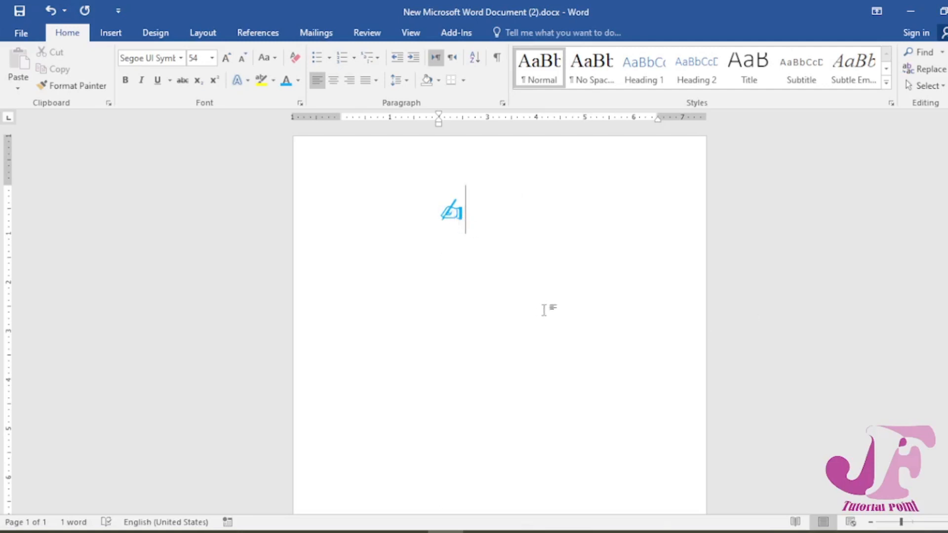
- Enlarge the writing hand symbol to font size 110
left_click(428, 211)
left_click_drag(425, 210, 475, 213)
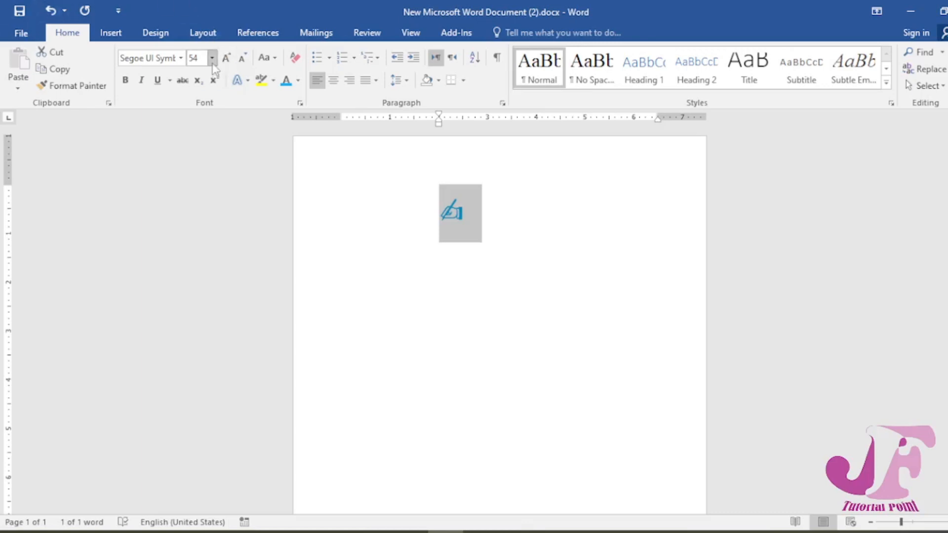
left_click(226, 58)
left_click(226, 58)
left_click(226, 59)
left_click(226, 59)
left_click(226, 59)
left_click(519, 246)
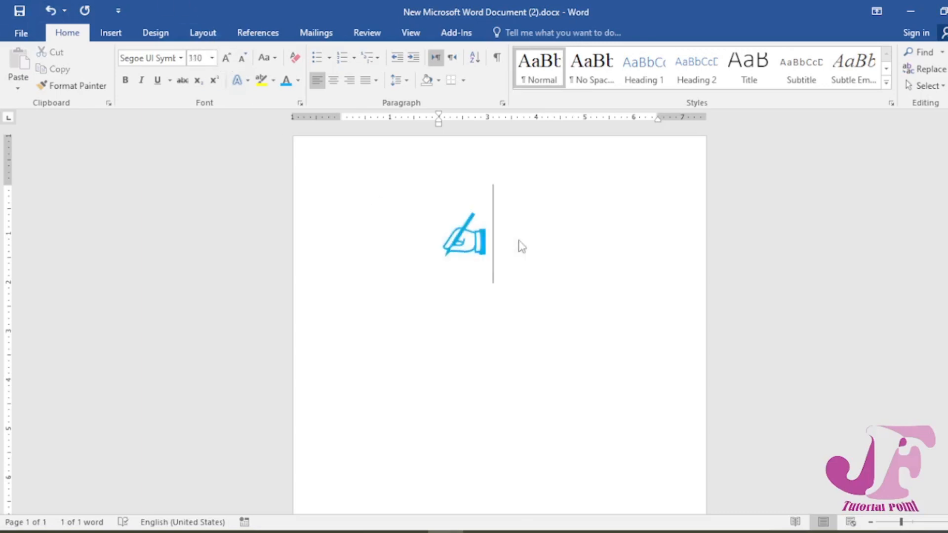
- Insert the raised fist symbol on a new line below the writing hand by converting the code 270a
key("Return")
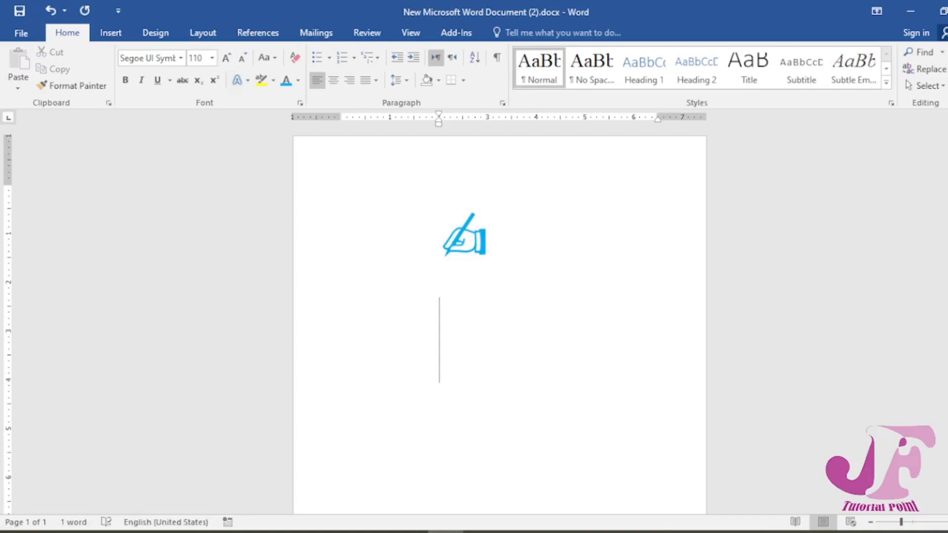
type("270")
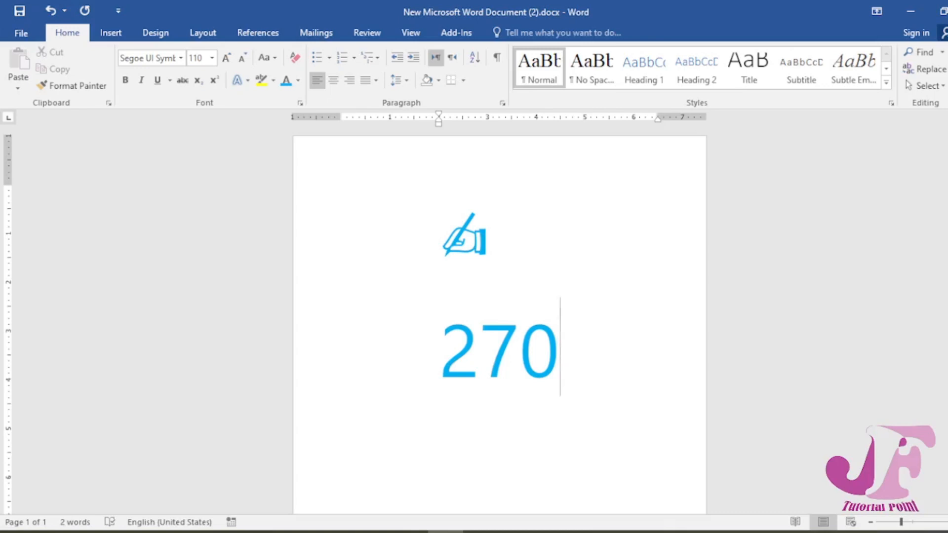
type("a")
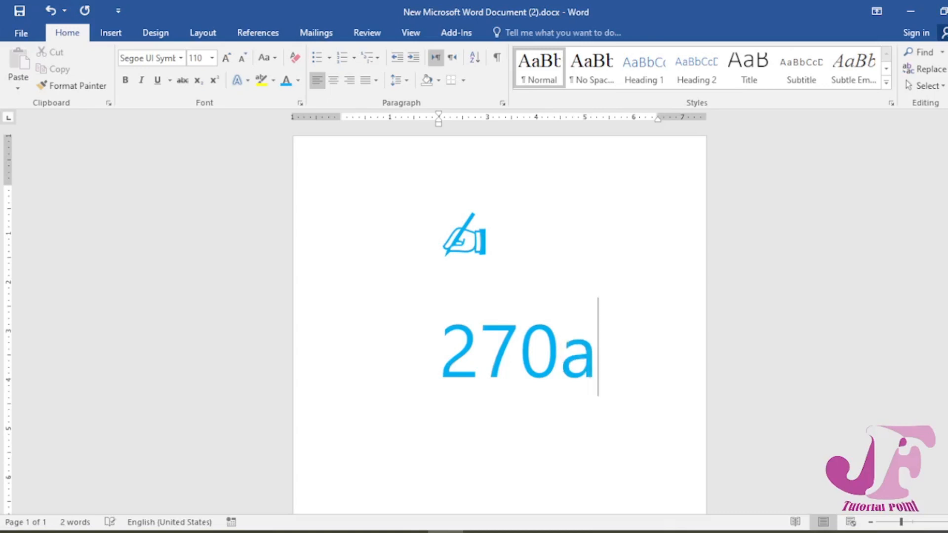
key("alt+x")
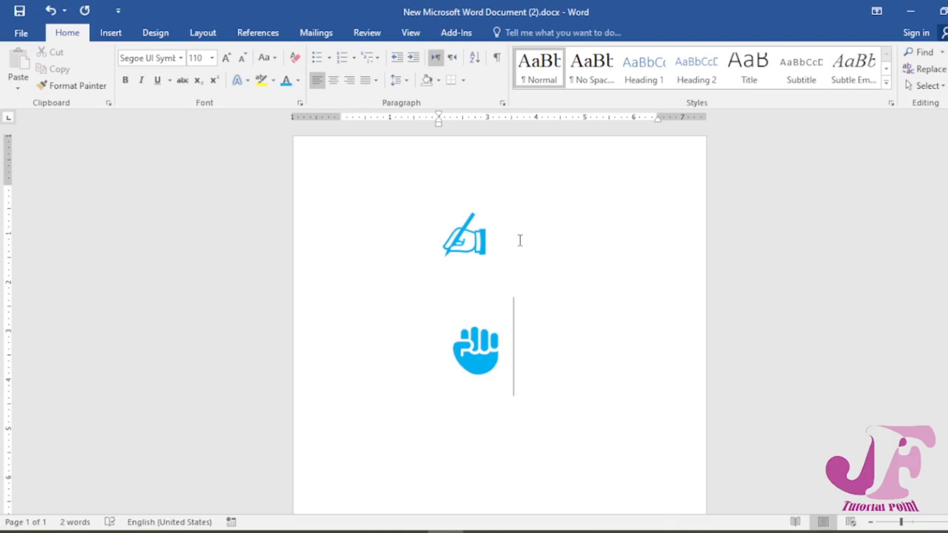
- Add the raised hand and victory hand symbols after the fist by converting the codes 270b and 270c
type("270")
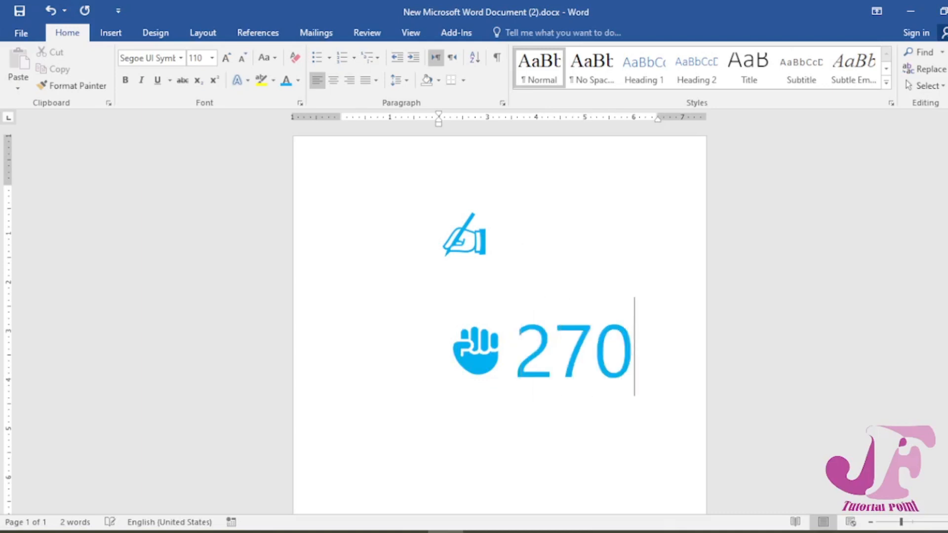
key("Return")
type("b")
key("alt+x")
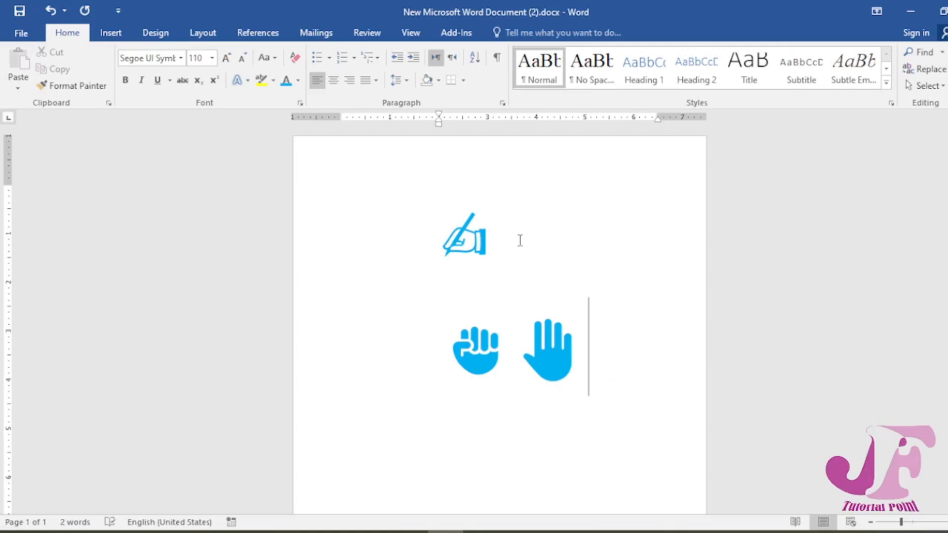
type("270c")
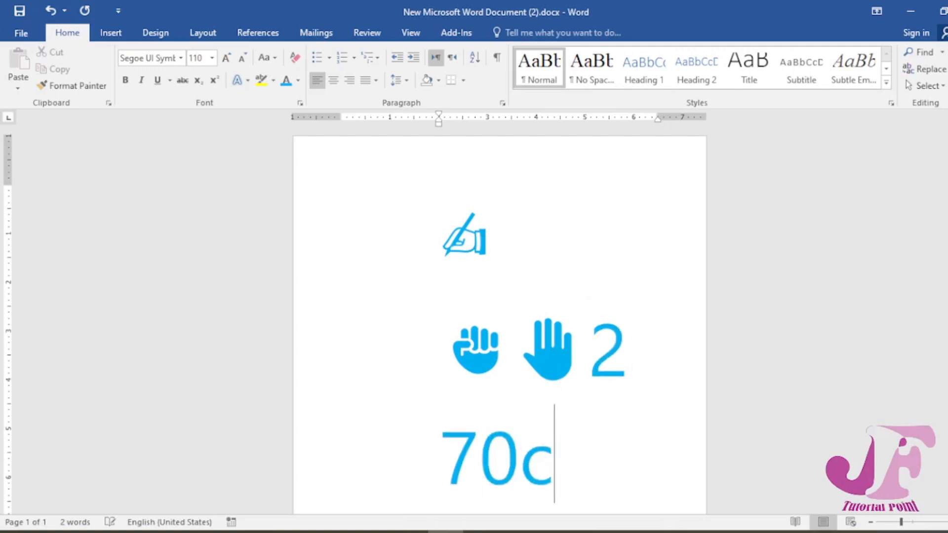
key("alt+x")
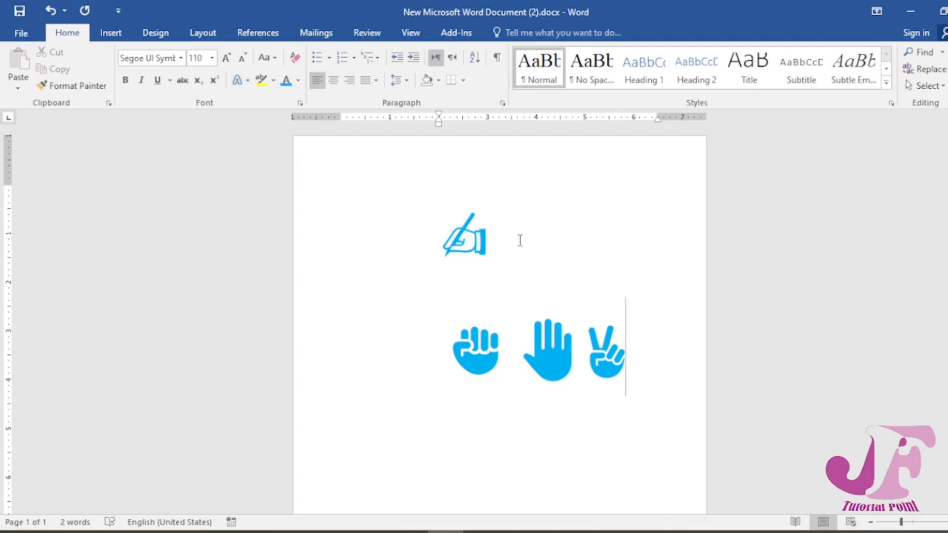
- Insert the slanted and horizontal pencil symbols on a new line by converting the codes 270e and 270f
key("Return")
type("270e")
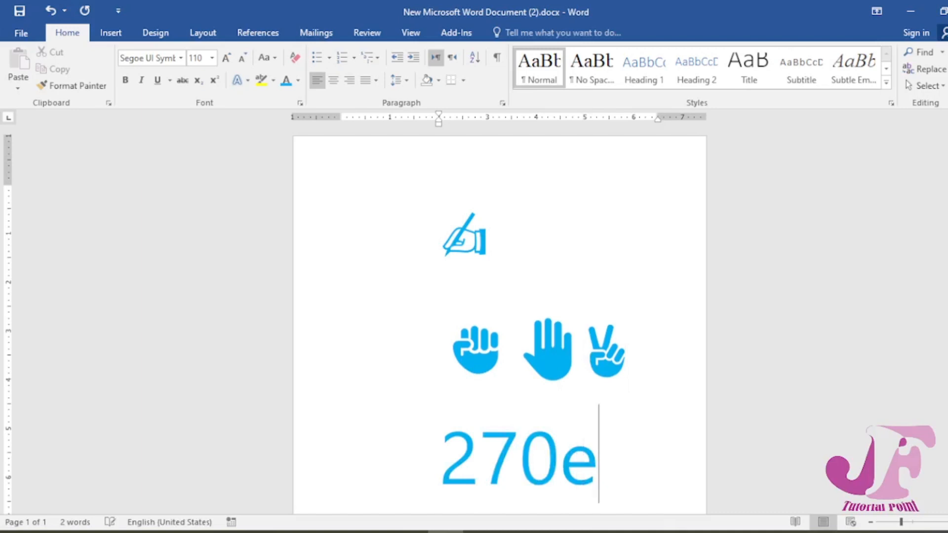
key("alt+x")
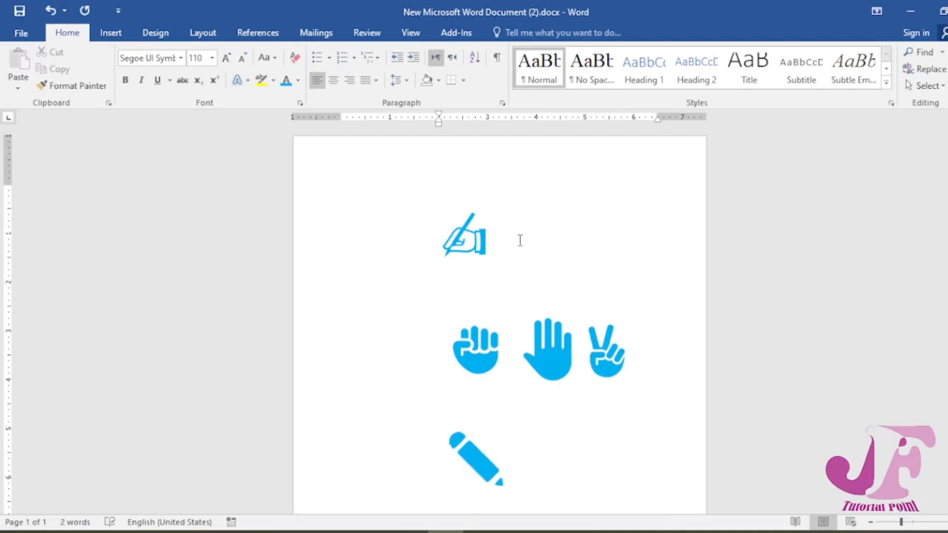
type("270")
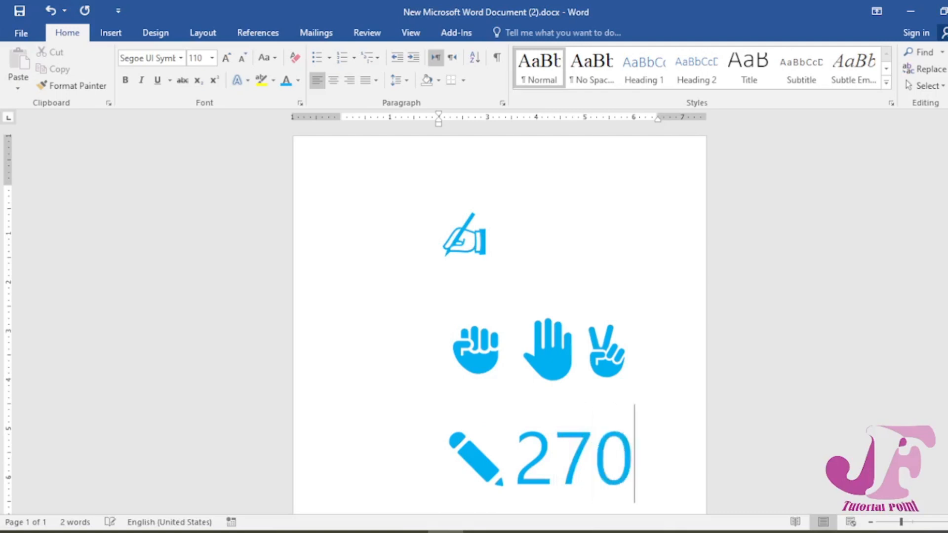
type("f")
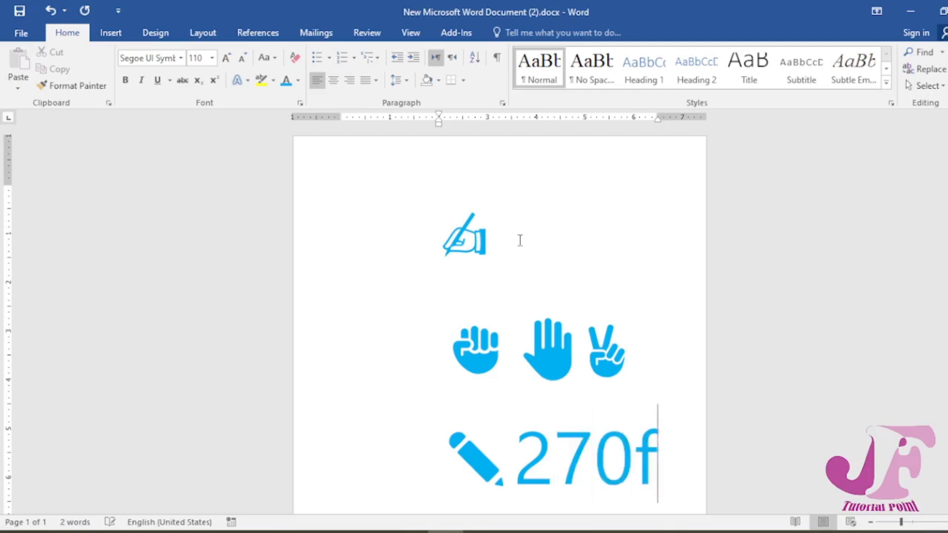
key("alt+x")
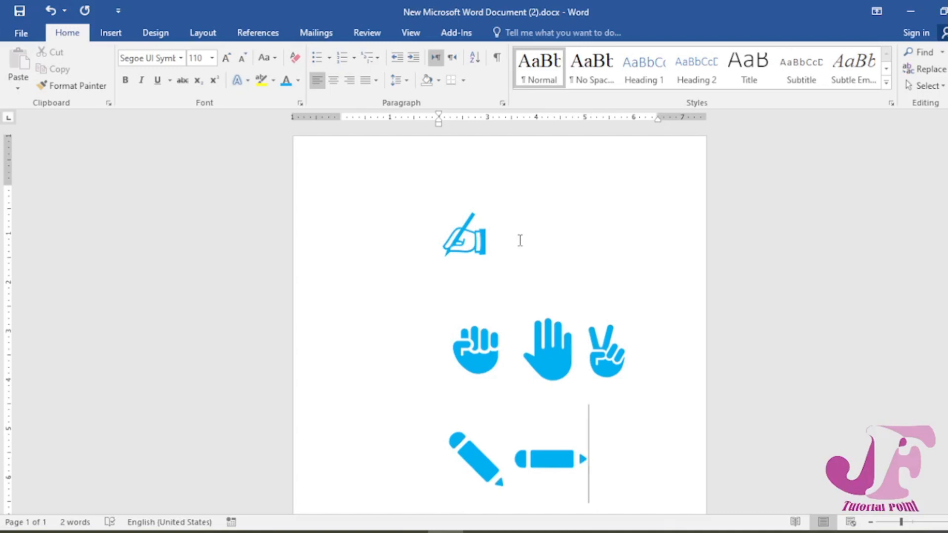
- Insert the headphone-like symbol before the writing hand on the first line by converting the code 260a
left_click(382, 217)
type("2")
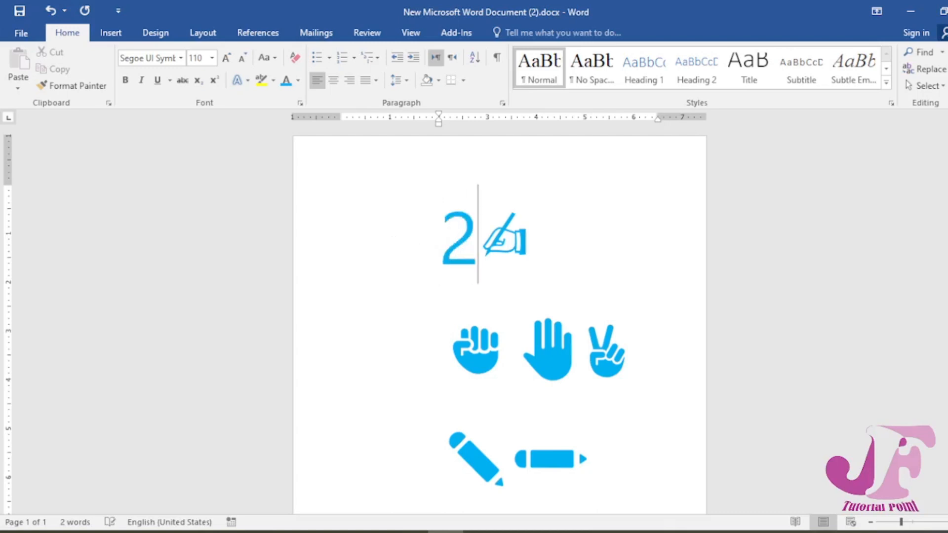
type("6")
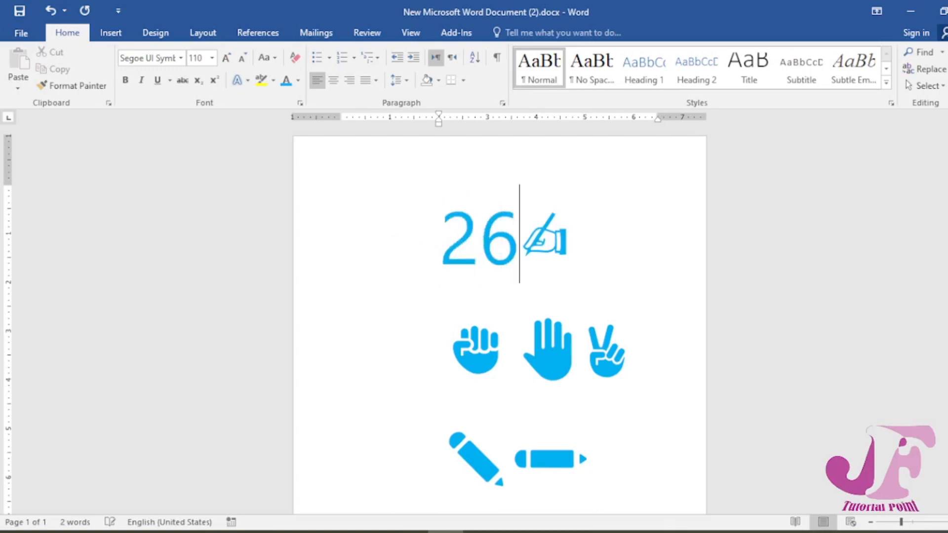
type("0a")
key("alt+x")
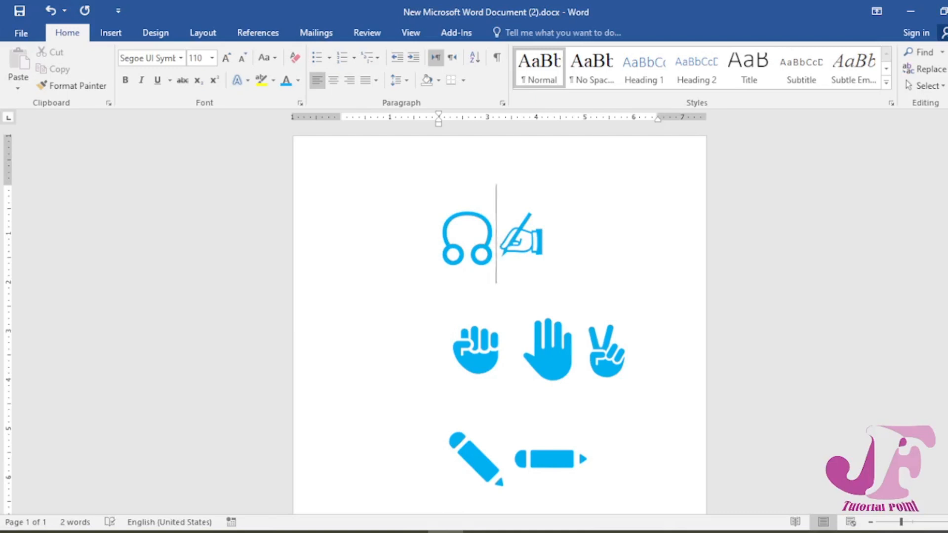
- Insert the inverted headphone-like symbol between the first symbol and the writing hand by converting the code 260b
type("260v")
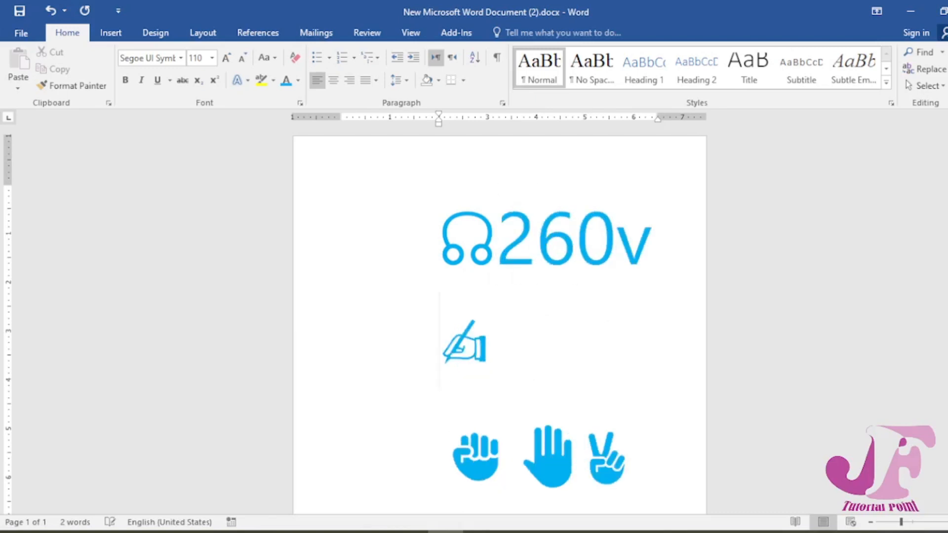
key("BackSpace")
type("b")
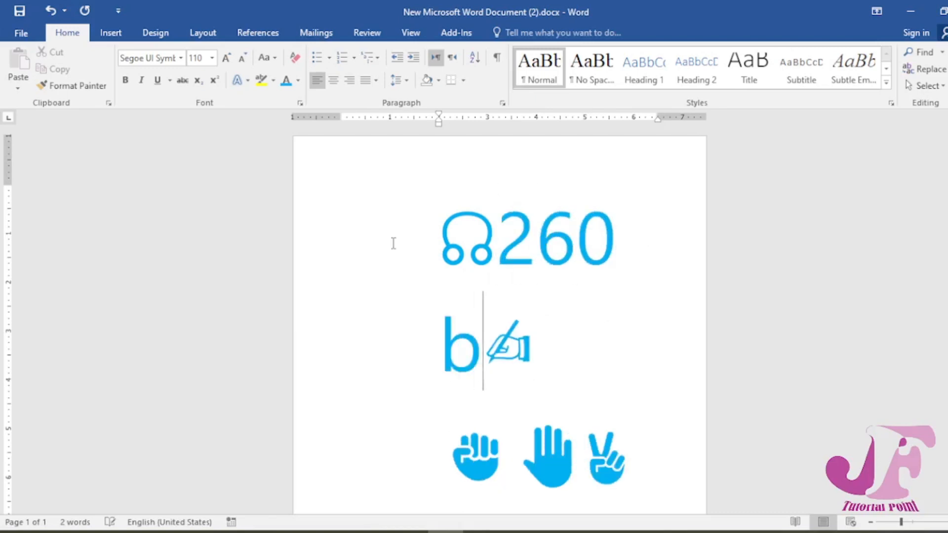
key("alt+x")
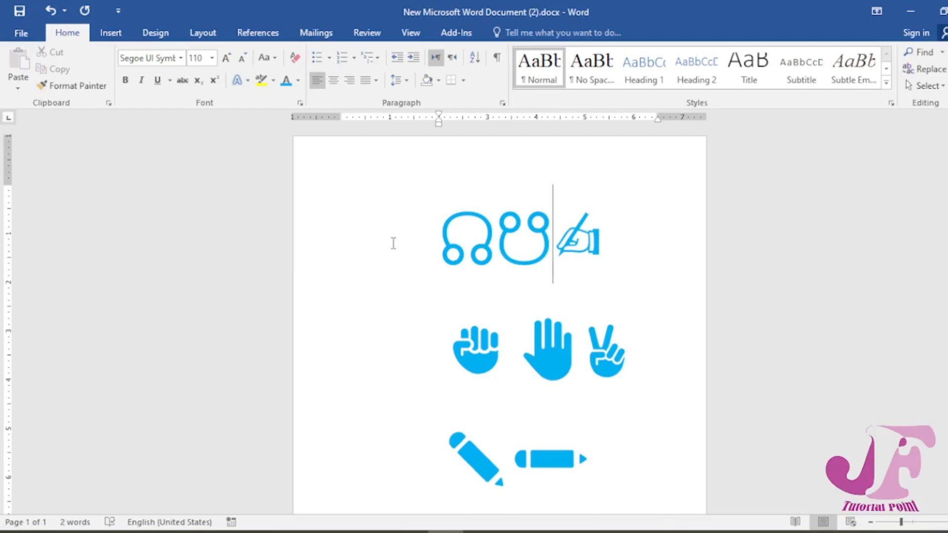
- Insert the conjunction and opposition symbols before the writing hand by converting the codes 260c and 260d
type("260")
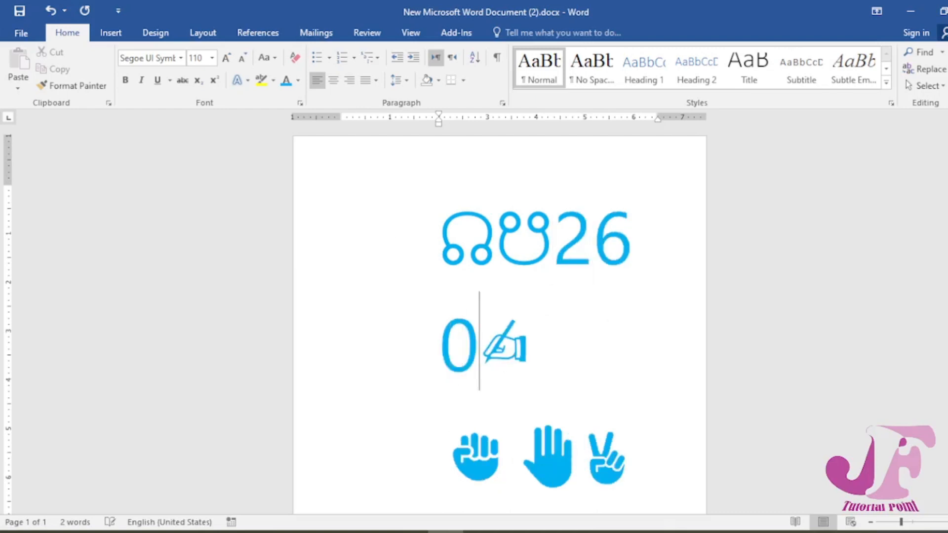
type("c")
key("alt+x")
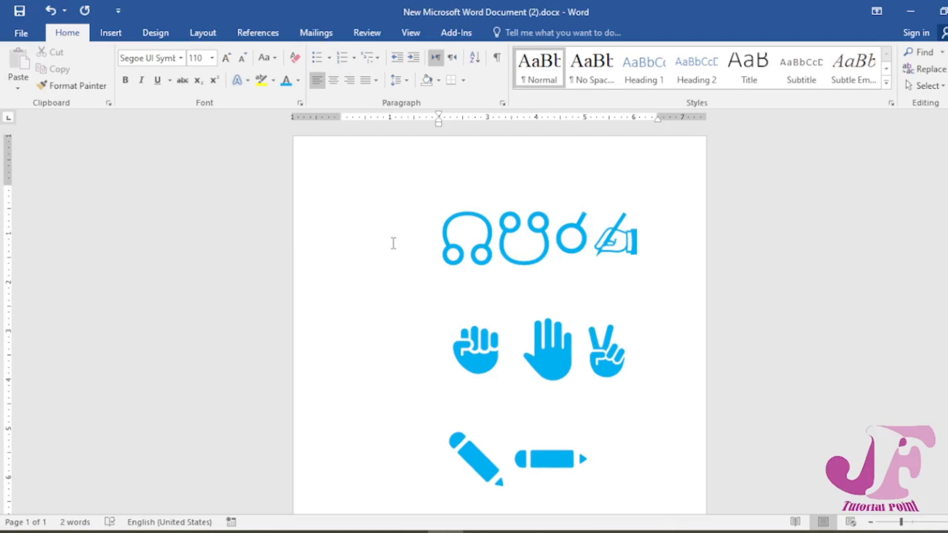
type("260")
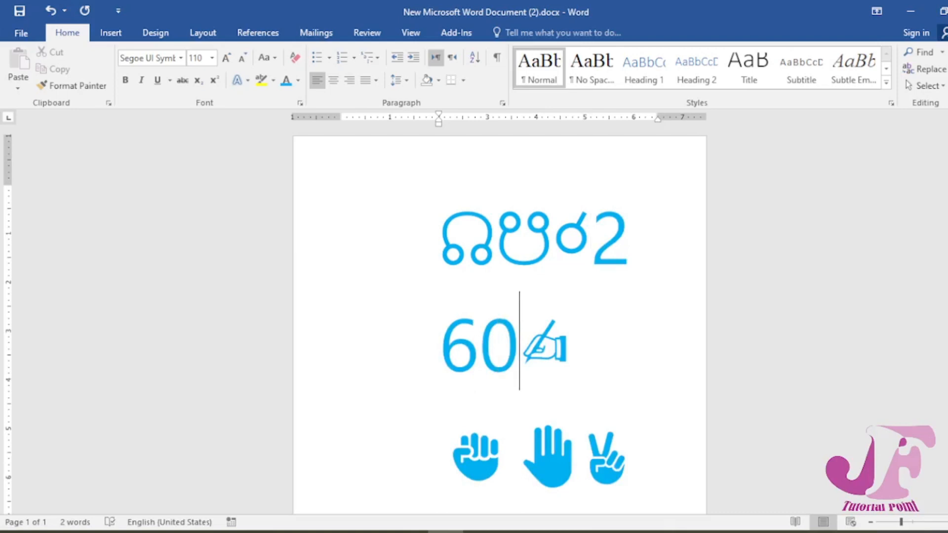
type("d")
key("alt+x")
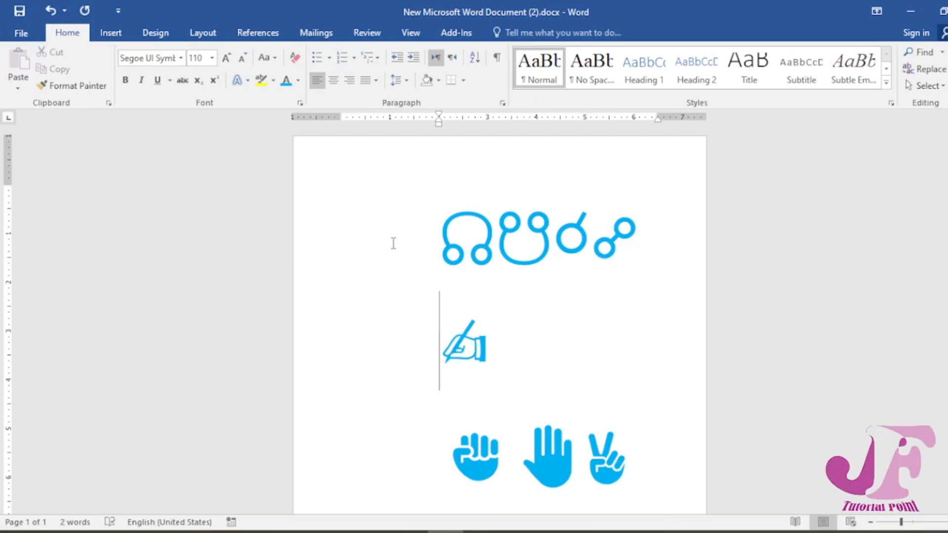
- Insert the solid and outlined telephone symbols before the writing hand by converting the codes 260e and 260f
type("2")
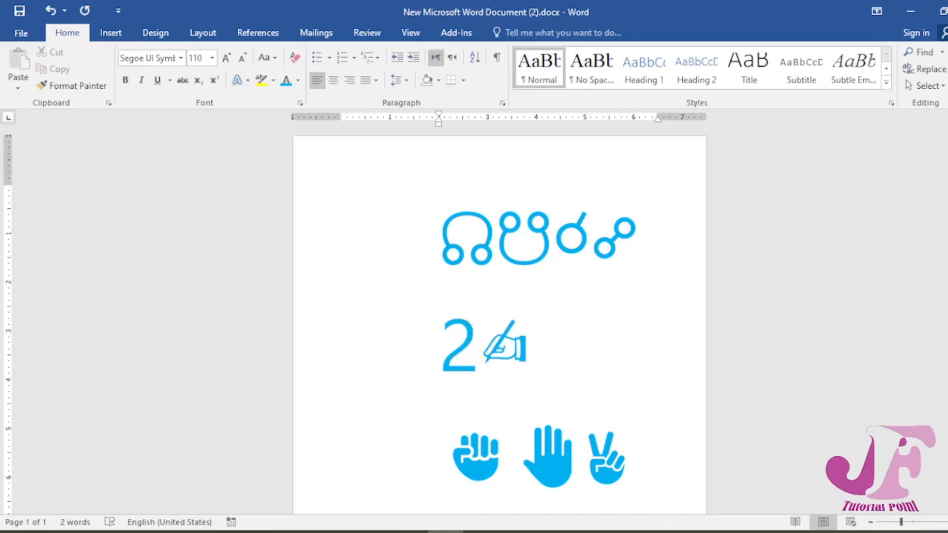
type("60e")
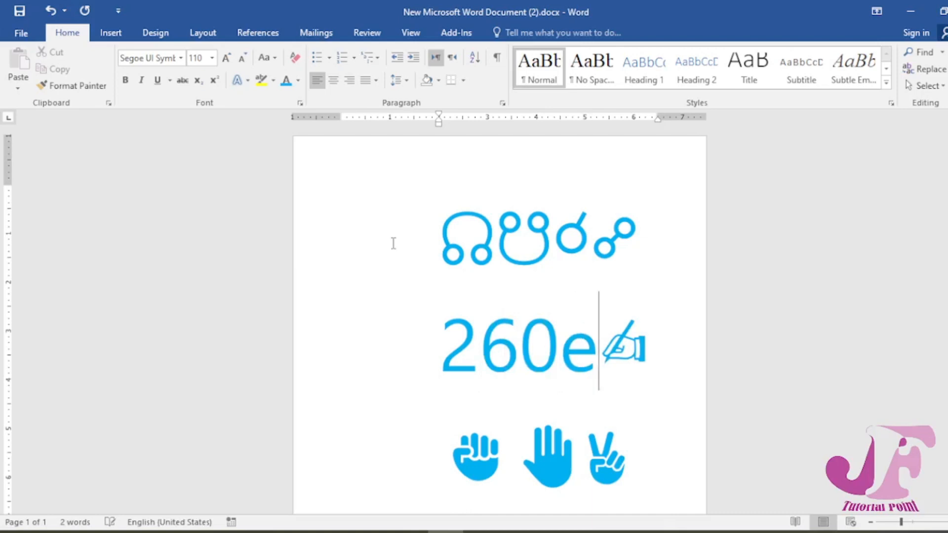
key("alt+x")
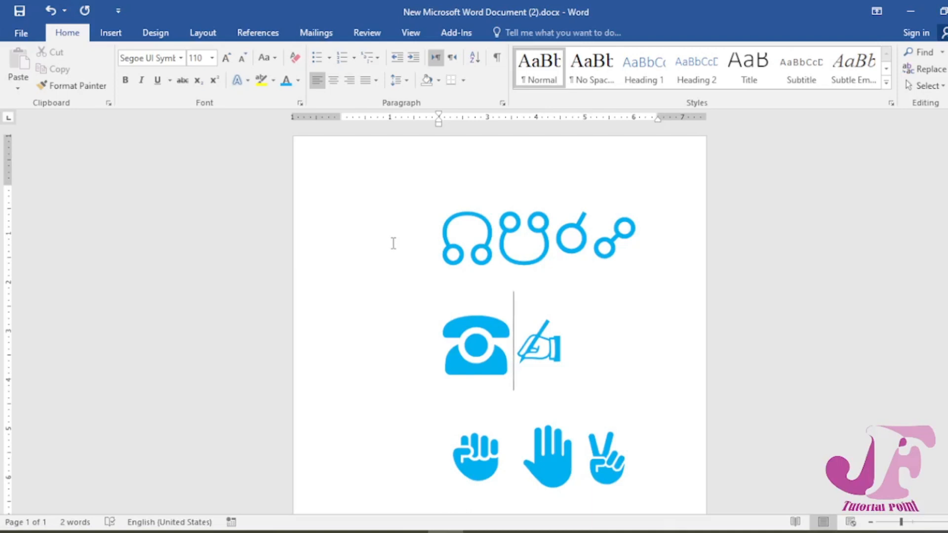
type("260")
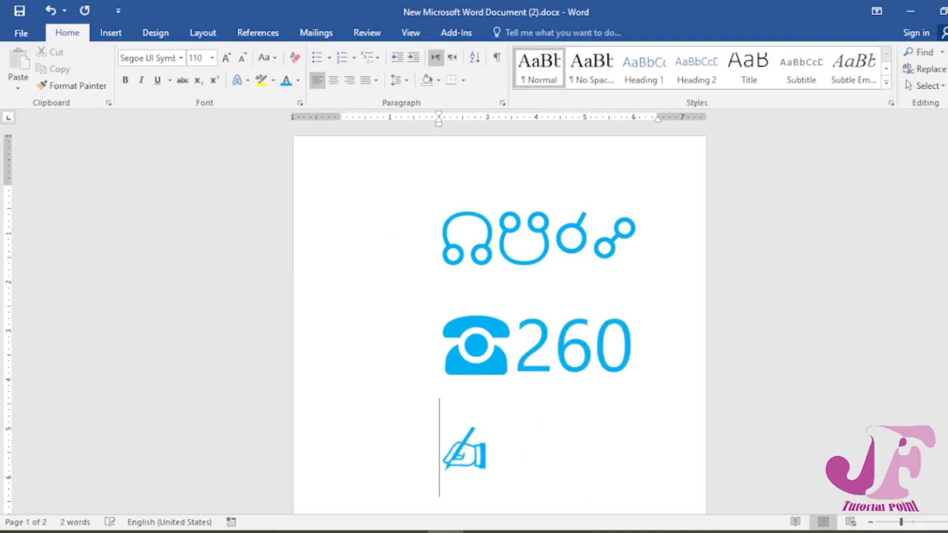
type("f")
key("alt+x")
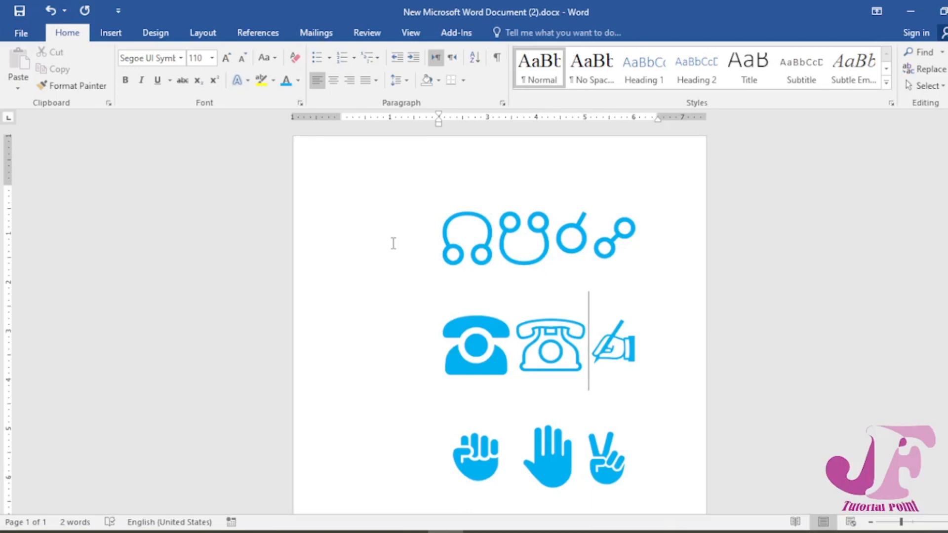
- Insert the dashed vertical line symbol after the outlined telephone by converting the code 250a
type("2")
key("Return")
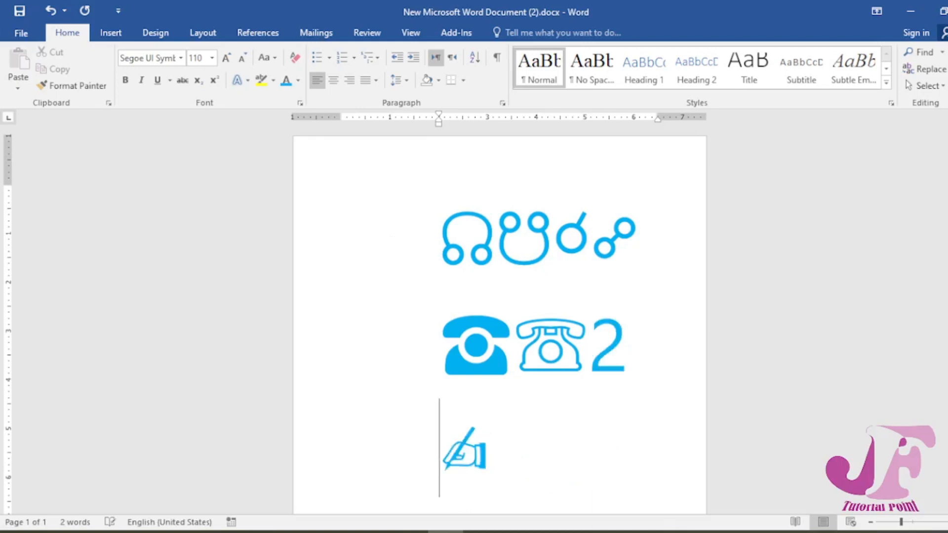
type("50a")
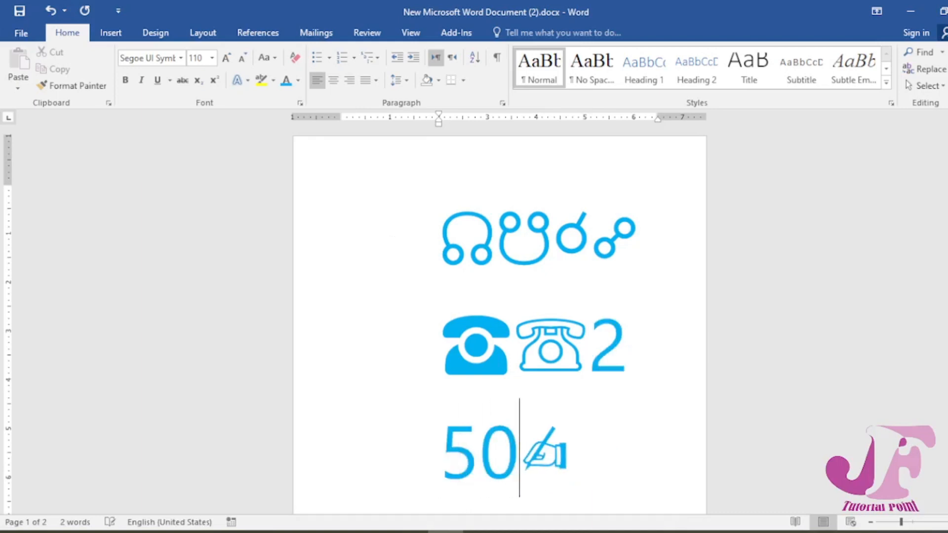
key("BackSpace")
key("BackSpace")
key("BackSpace")
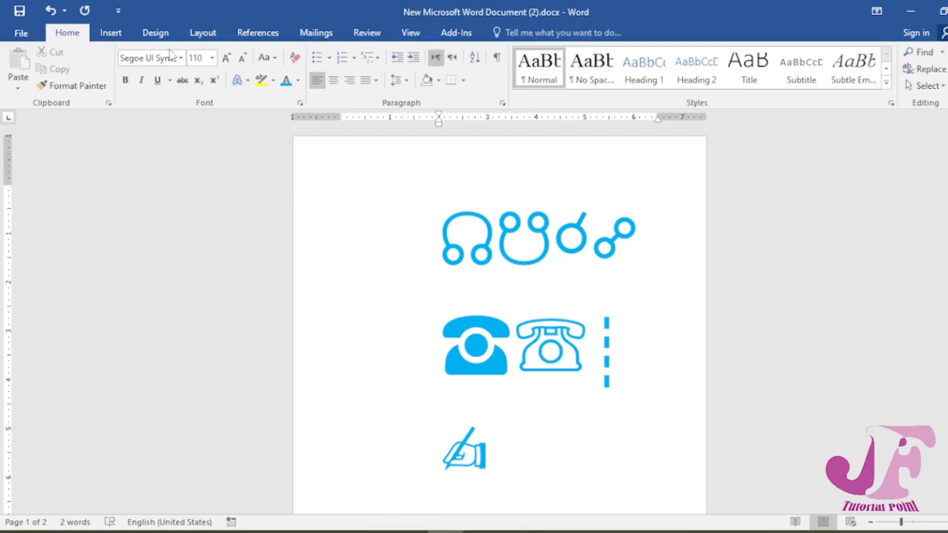
- Open the full symbol picker and look through its list of special characters before returning to the symbol grid
left_click(111, 33)
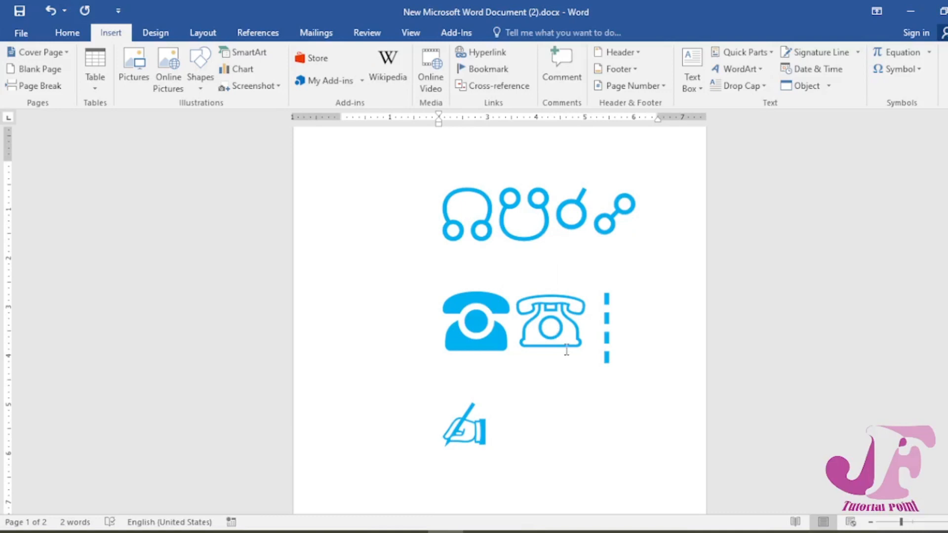
left_click(917, 69)
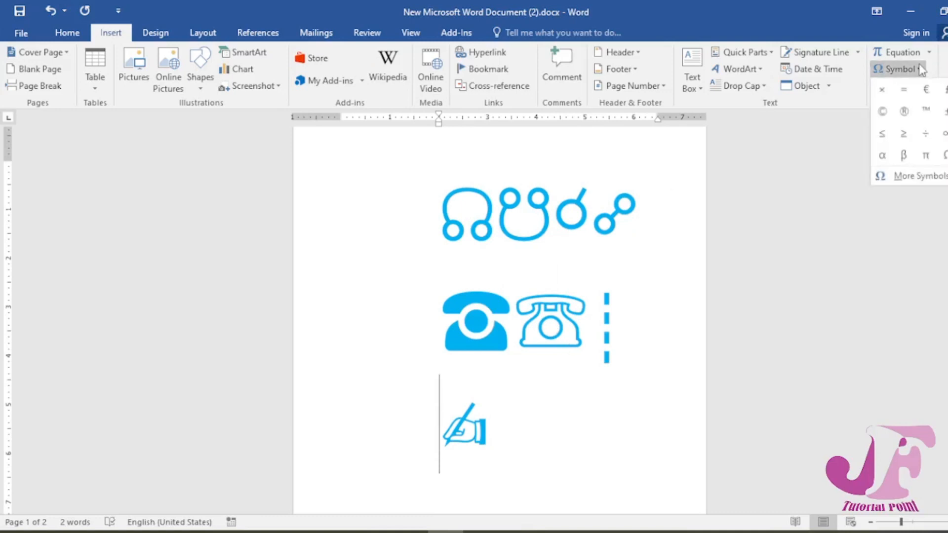
left_click(915, 175)
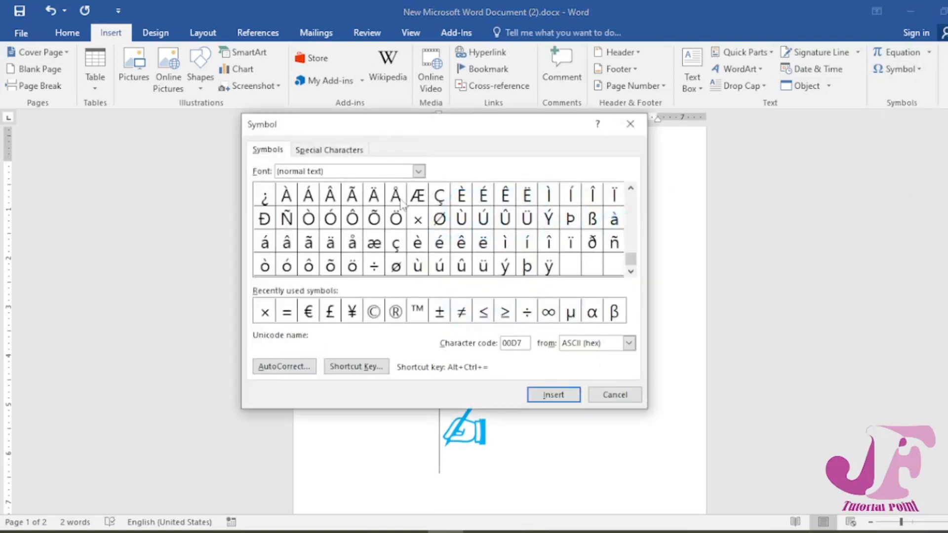
left_click(331, 151)
scroll(390, 282, "down", 3)
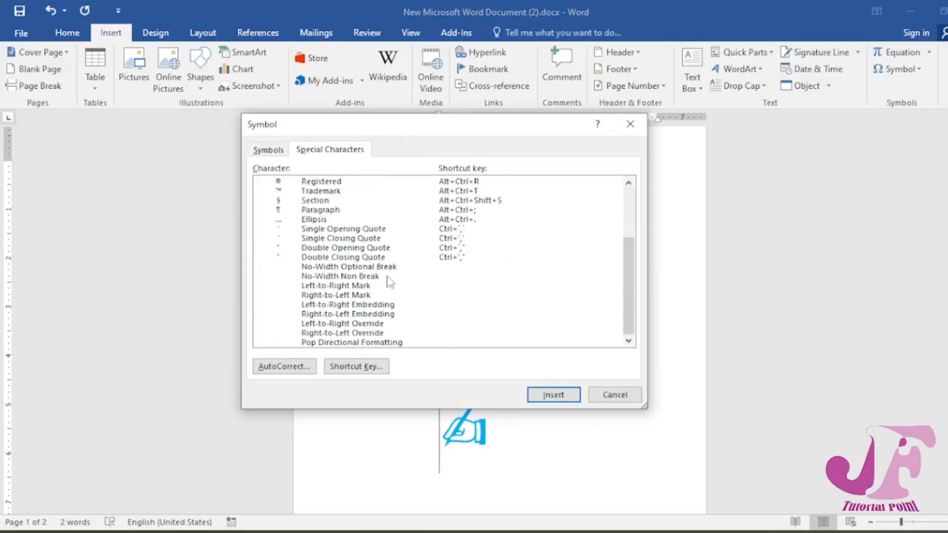
left_click(269, 149)
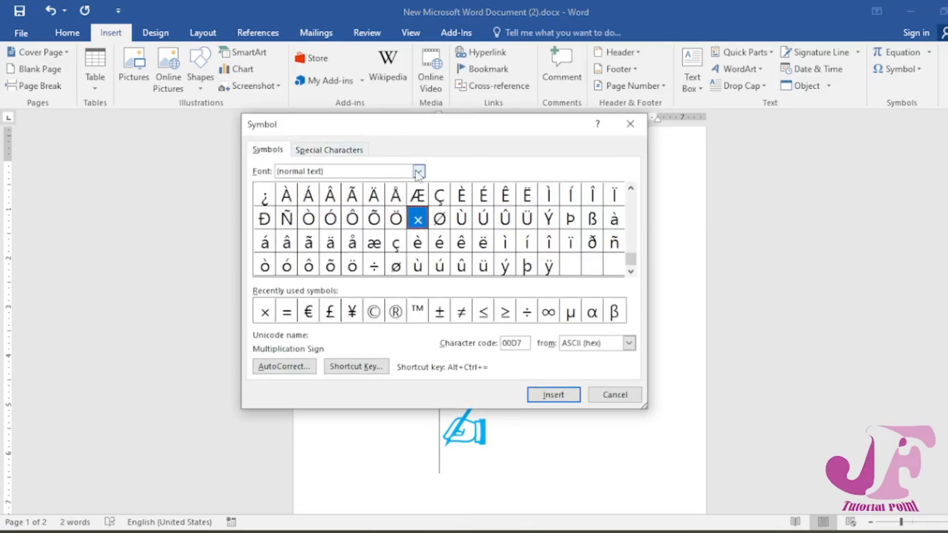
- Set the symbol font to Agency FB with codes from ASCII (decimal) and view the start of its character grid
left_click(418, 171)
left_click(348, 209)
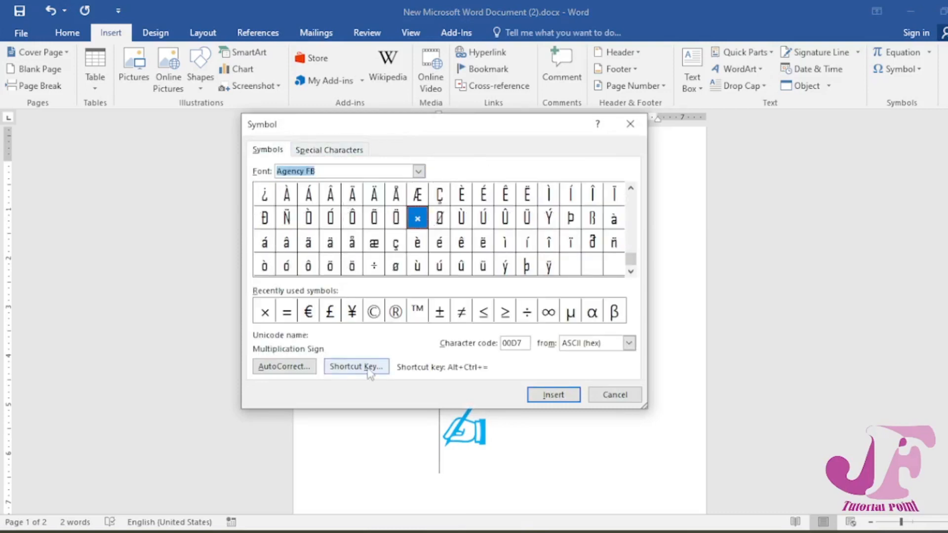
left_click(628, 343)
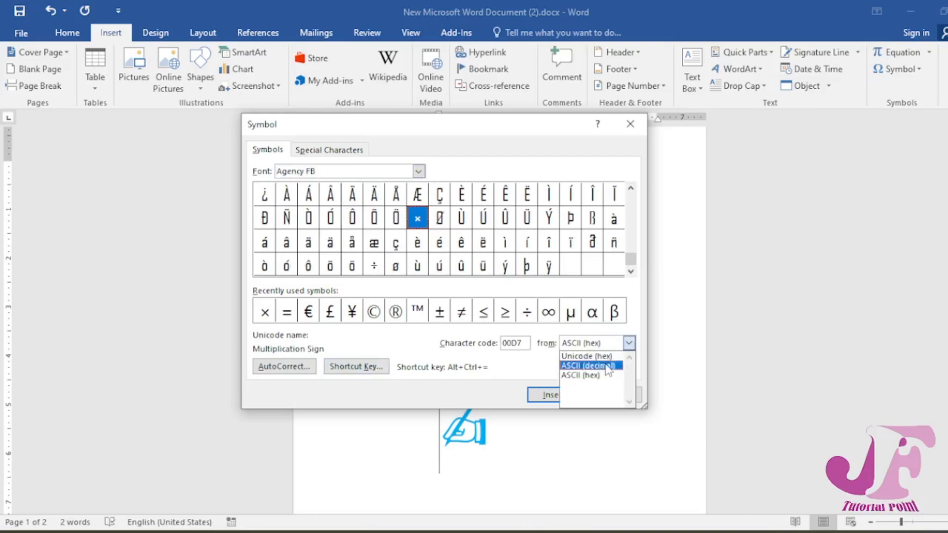
left_click(607, 368)
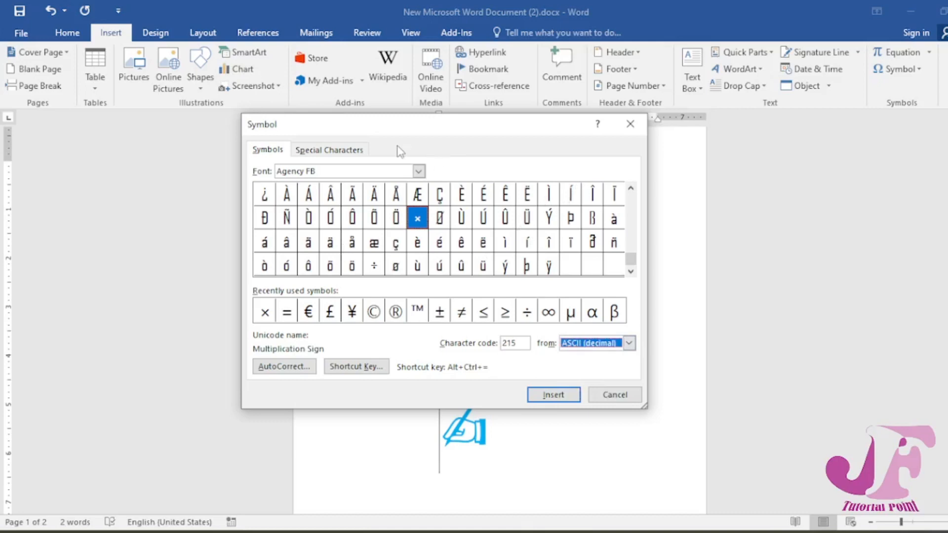
left_click(335, 153)
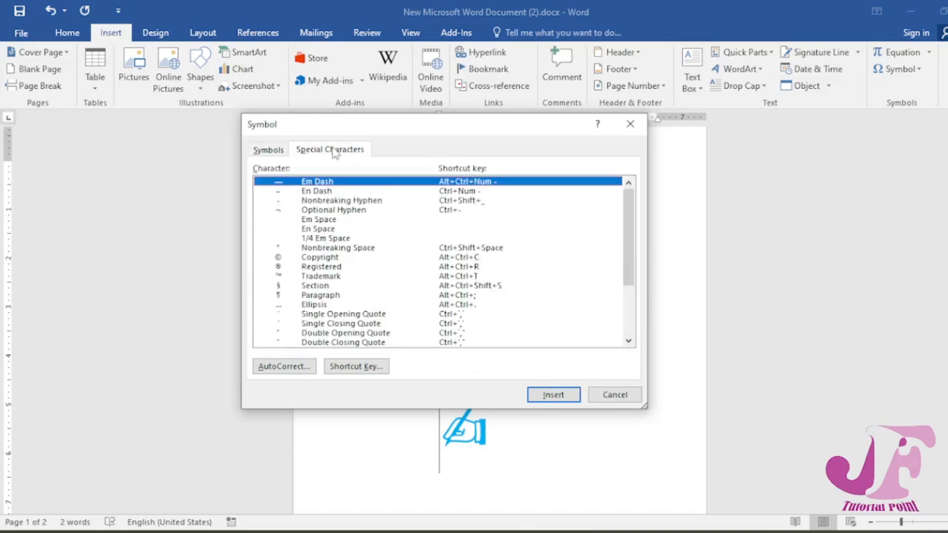
left_click(269, 151)
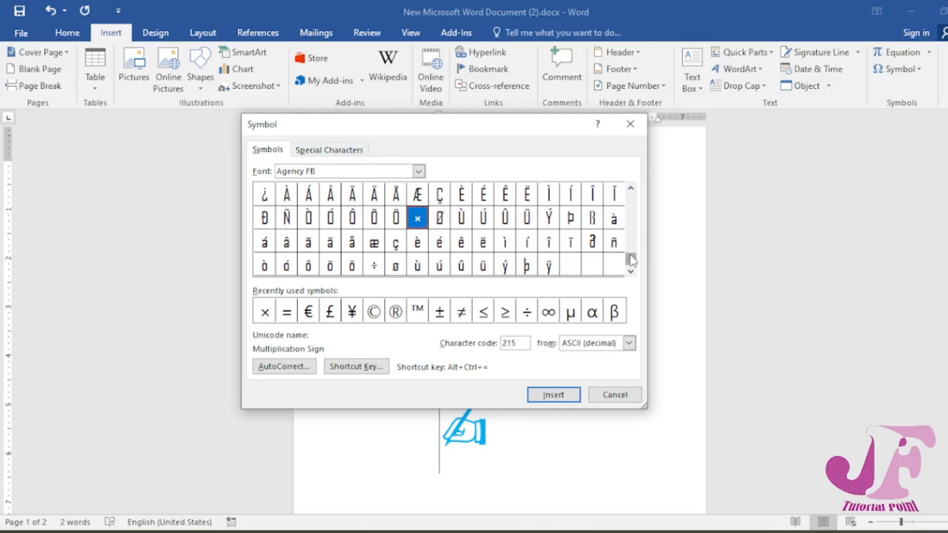
left_click_drag(631, 260, 632, 202)
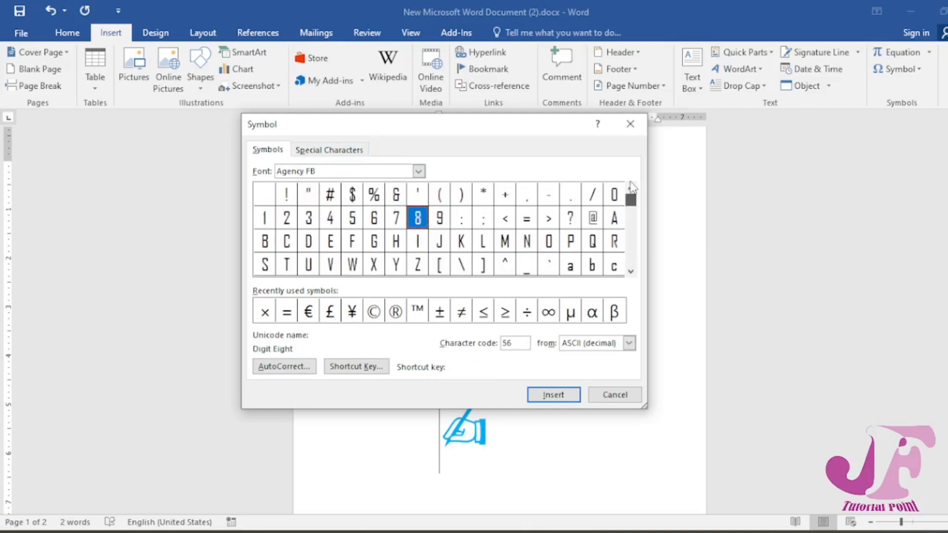
- Set the symbol font to Wingdings and enlarge the symbol picker to show more characters
left_click(418, 171)
scroll(376, 222, "down", 4)
scroll(374, 226, "down", 20)
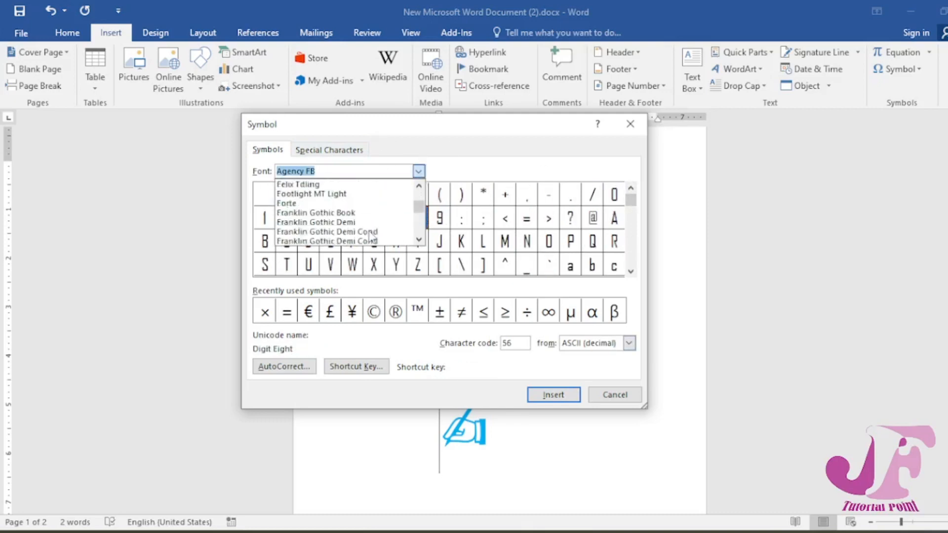
scroll(371, 230, "down", 20)
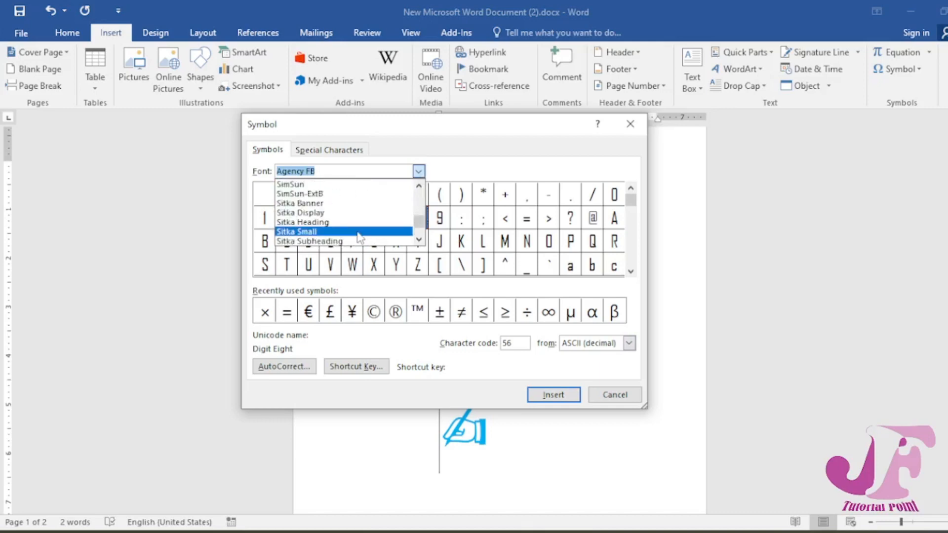
scroll(358, 236, "up", 4)
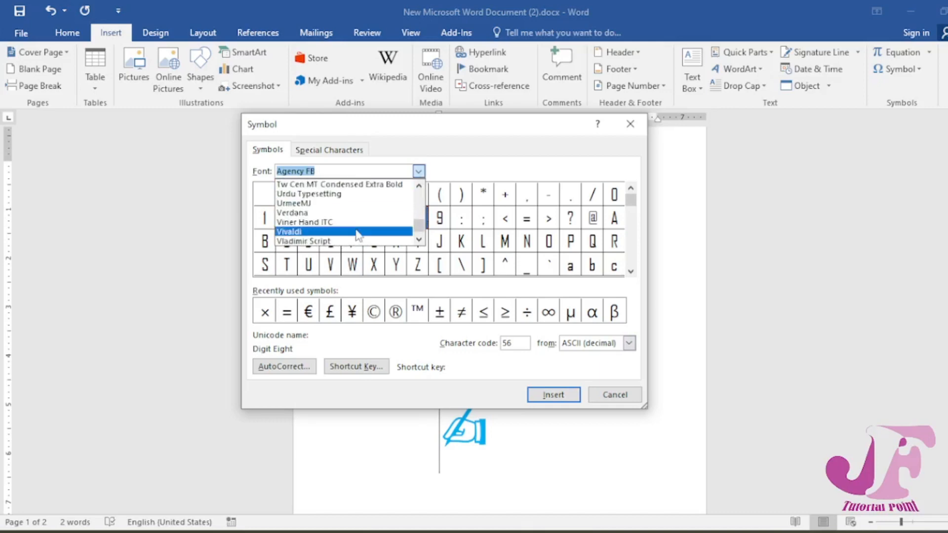
scroll(358, 234, "down", 1)
left_click(310, 242)
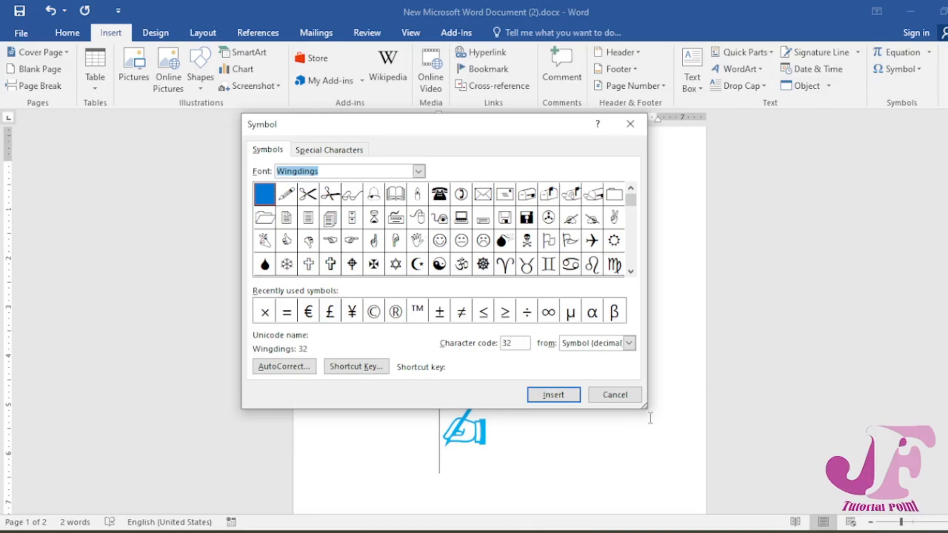
left_click_drag(644, 409, 728, 451)
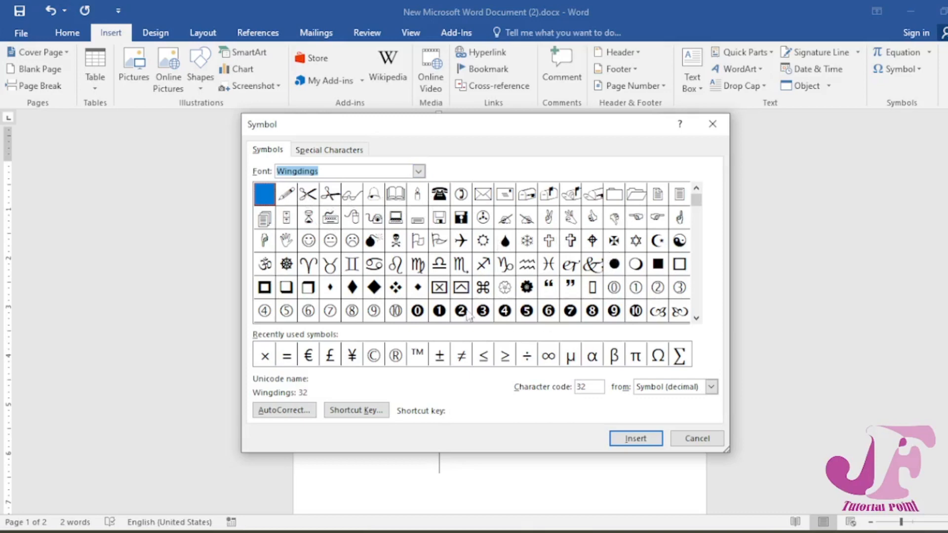
- Look through the Wingdings characters and set their character codes to Symbol (hex)
left_click_drag(695, 205, 698, 247)
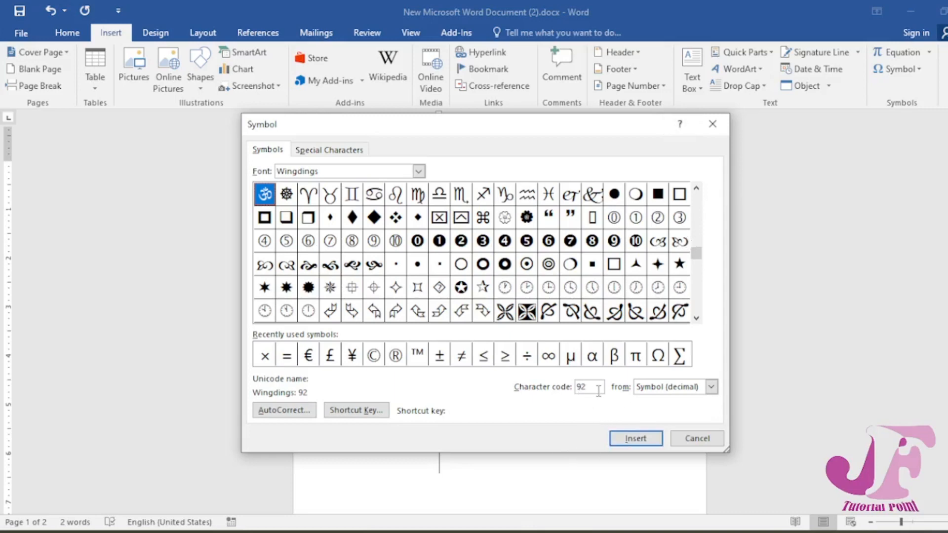
left_click(710, 388)
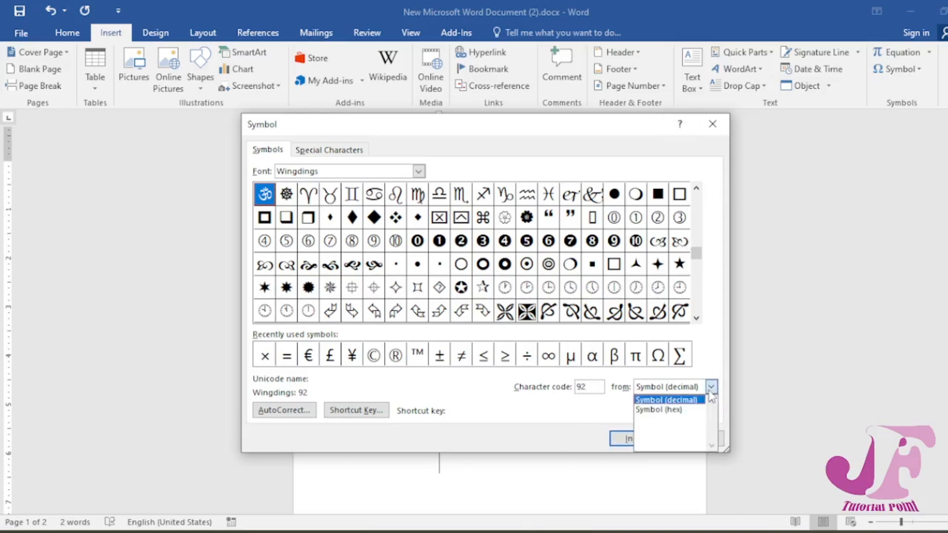
left_click(682, 395)
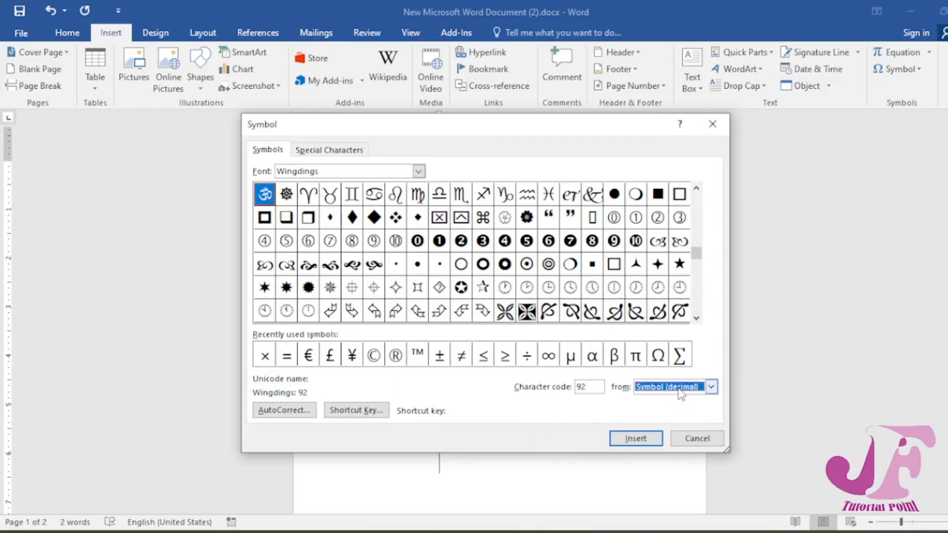
left_click(711, 387)
left_click(686, 409)
left_click_drag(698, 257, 698, 200)
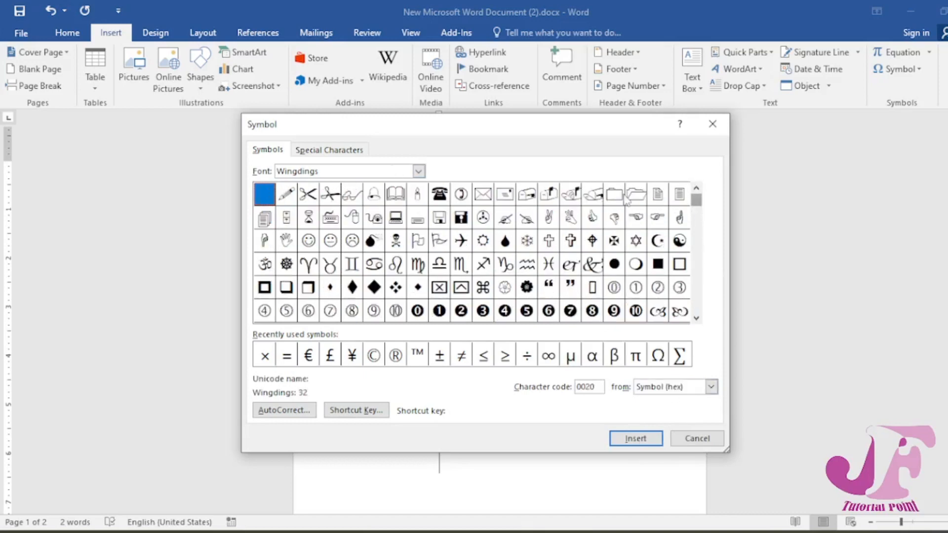
- Switch the symbol font to Wide Latin and from there to Wingdings 2 to view its characters
left_click(420, 172)
scroll(380, 218, "down", 2)
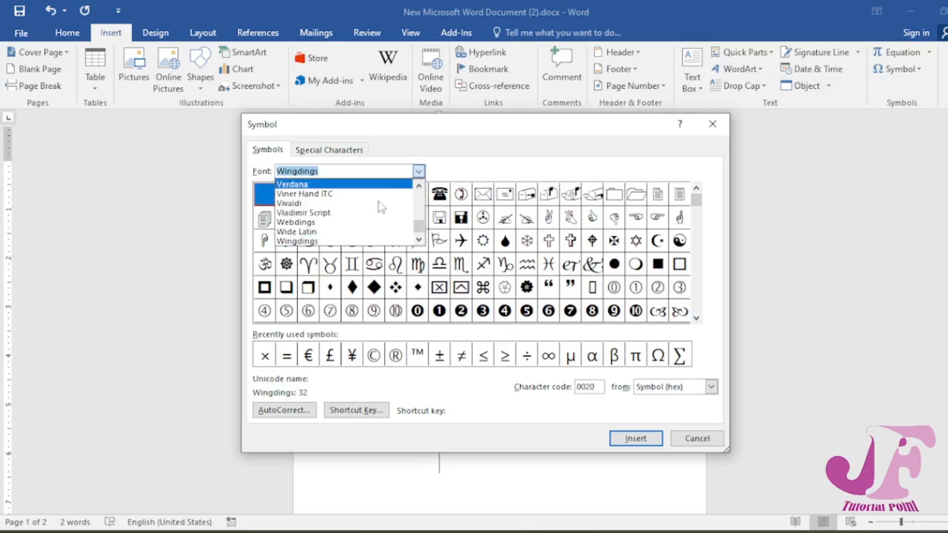
left_click(345, 232)
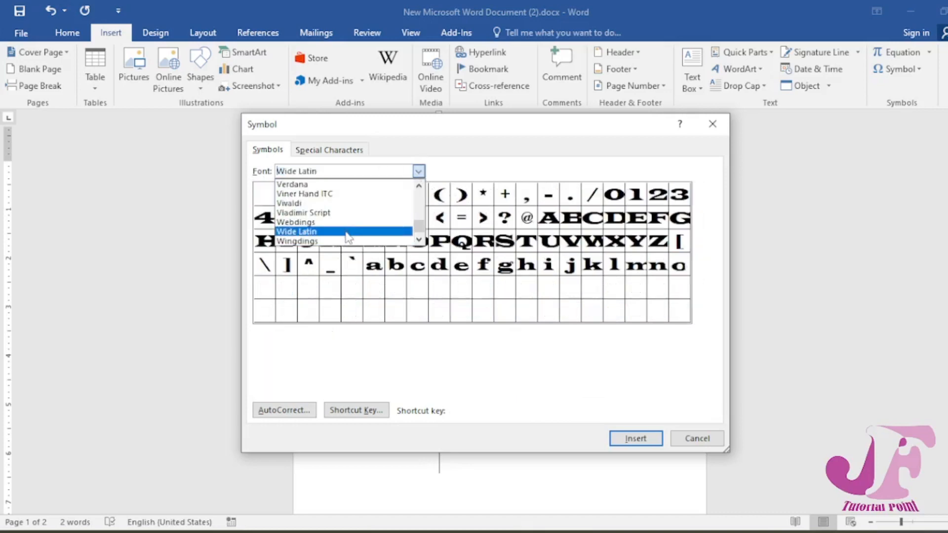
left_click(419, 172)
scroll(331, 240, "down", 1)
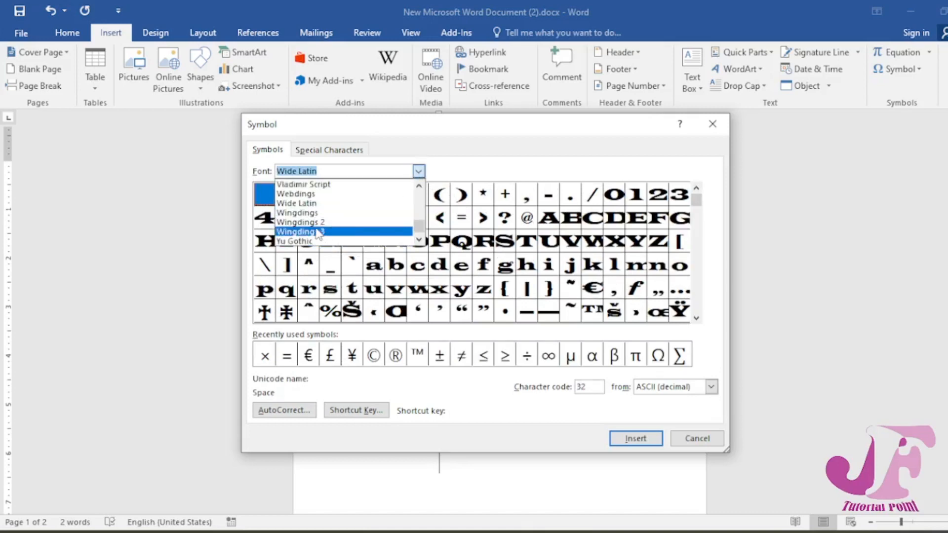
left_click(307, 223)
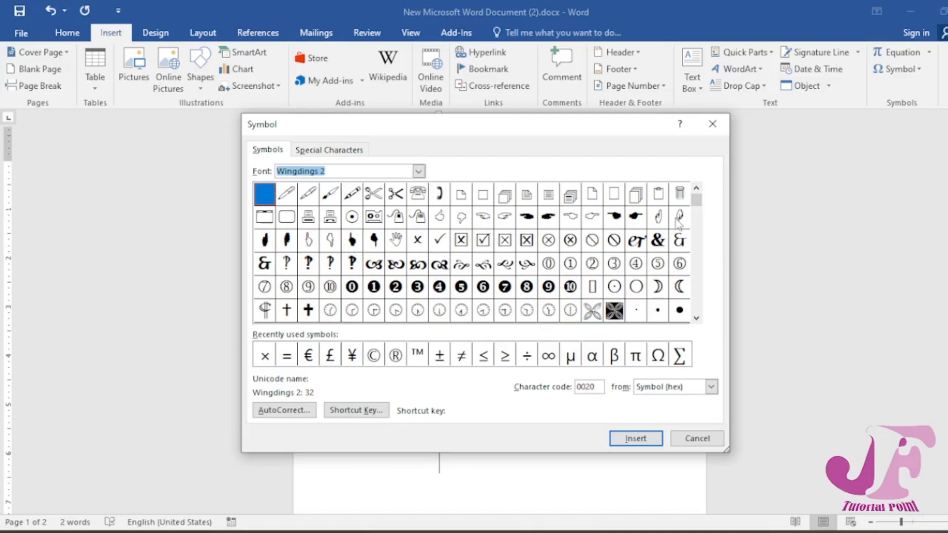
- Set the symbol font to Wingdings 3 and look through its arrow characters down to the end of the grid
left_click(419, 173)
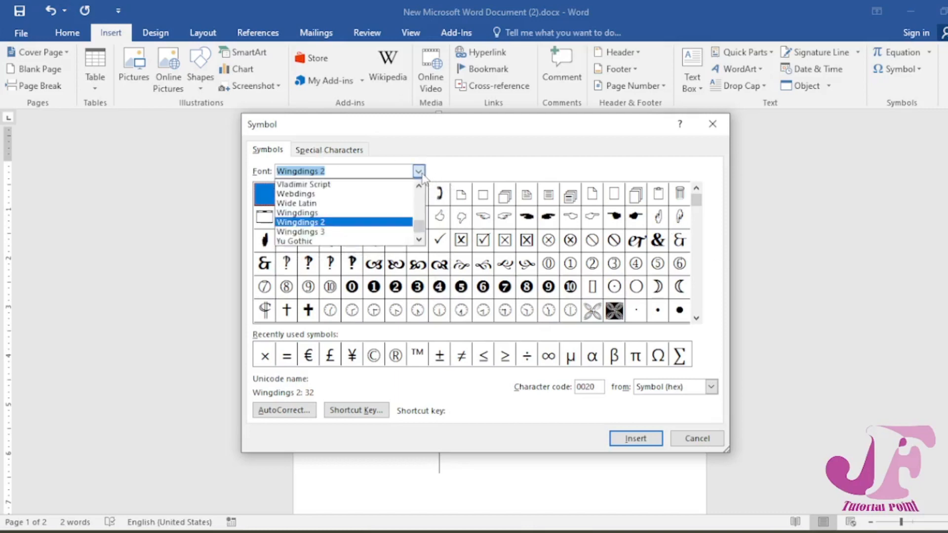
left_click(343, 233)
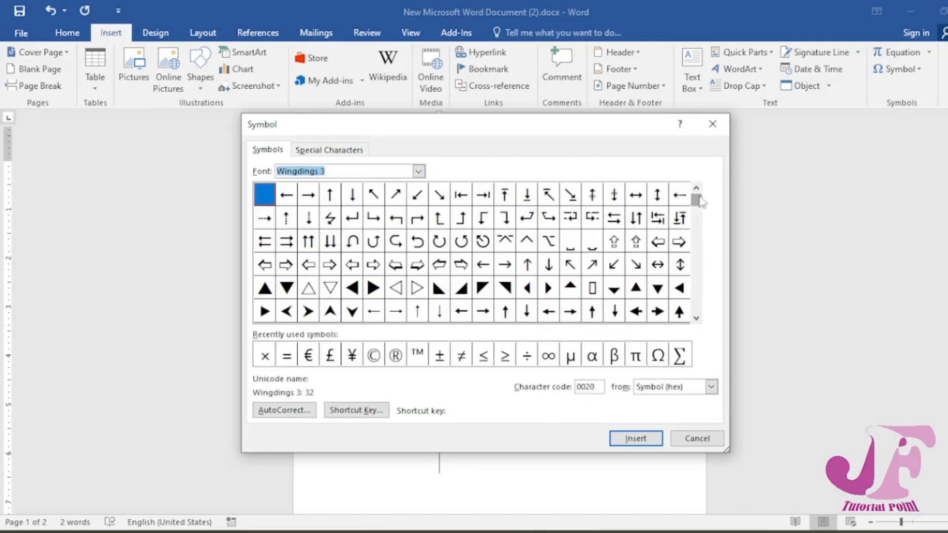
left_click_drag(700, 202, 700, 219)
left_click(701, 266)
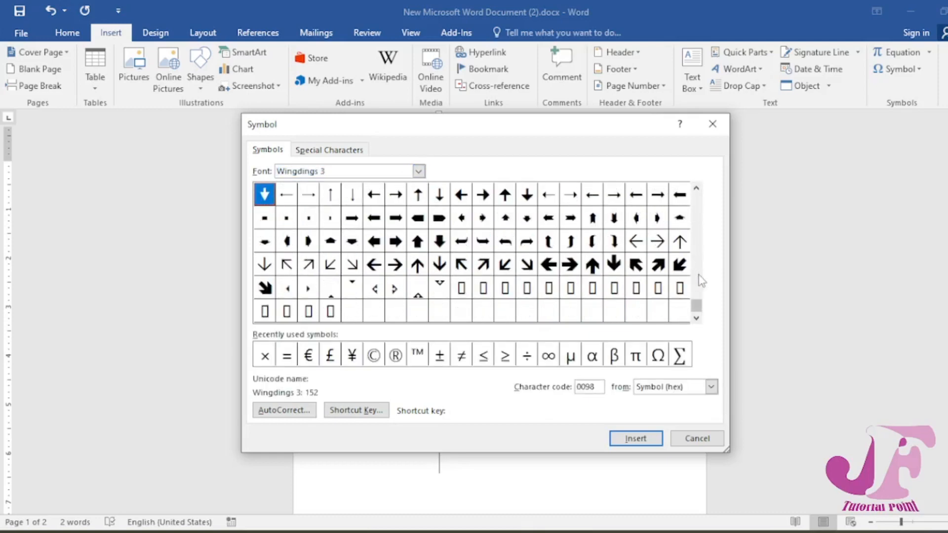
- Look over the Wingdings entries in the list of symbol fonts and close the symbol picker without inserting anything
left_click(419, 171)
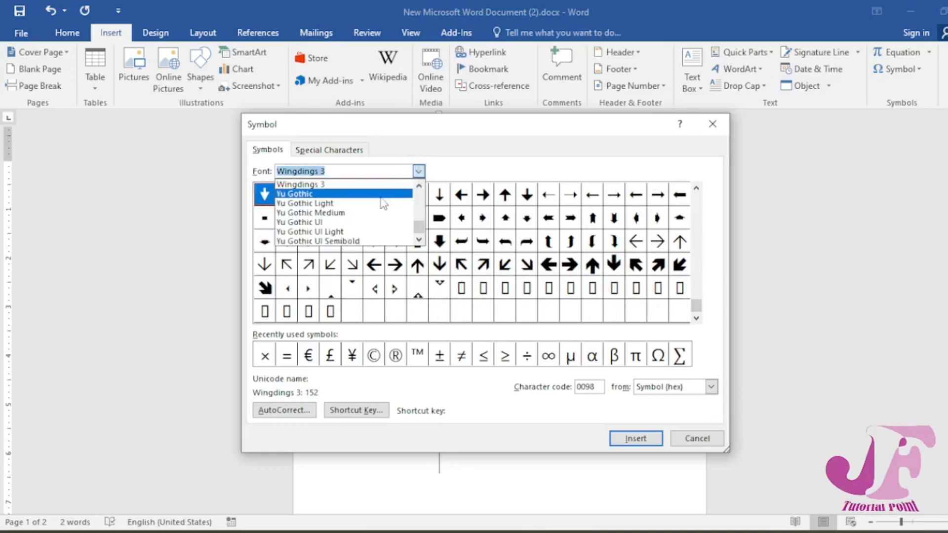
scroll(384, 197, "up", 1)
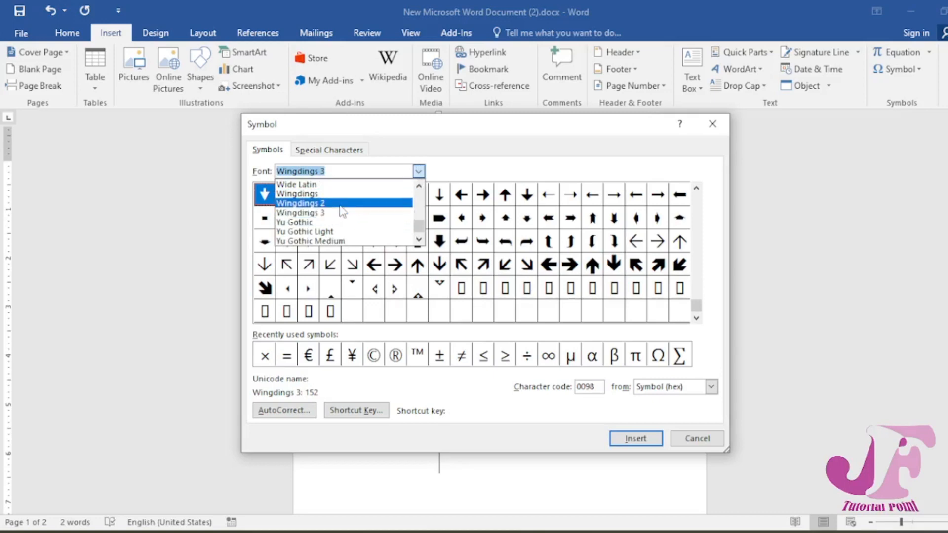
left_click(443, 173)
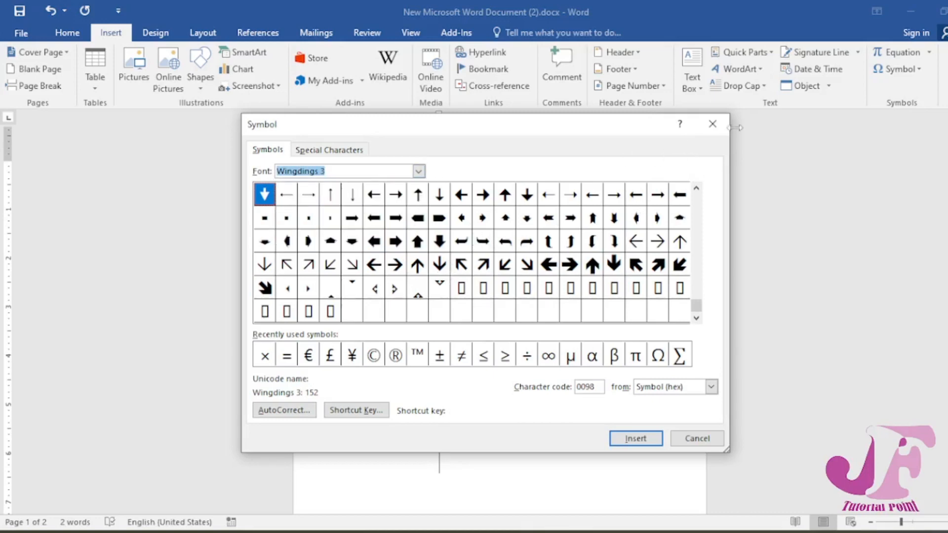
left_click(713, 124)
- Insert a scissors symbol in front of the first symbol on the page by converting the Unicode code 2701
left_click(378, 182)
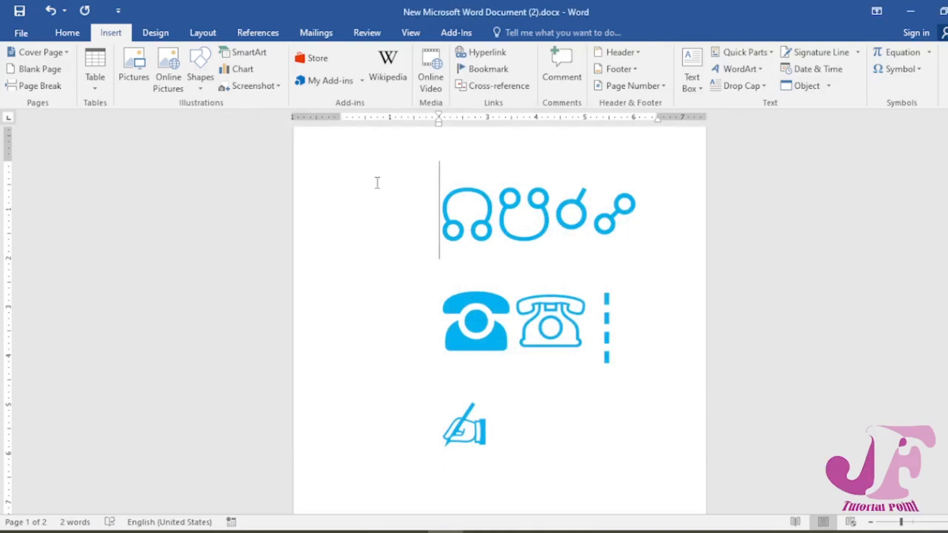
type("2701ဃ")
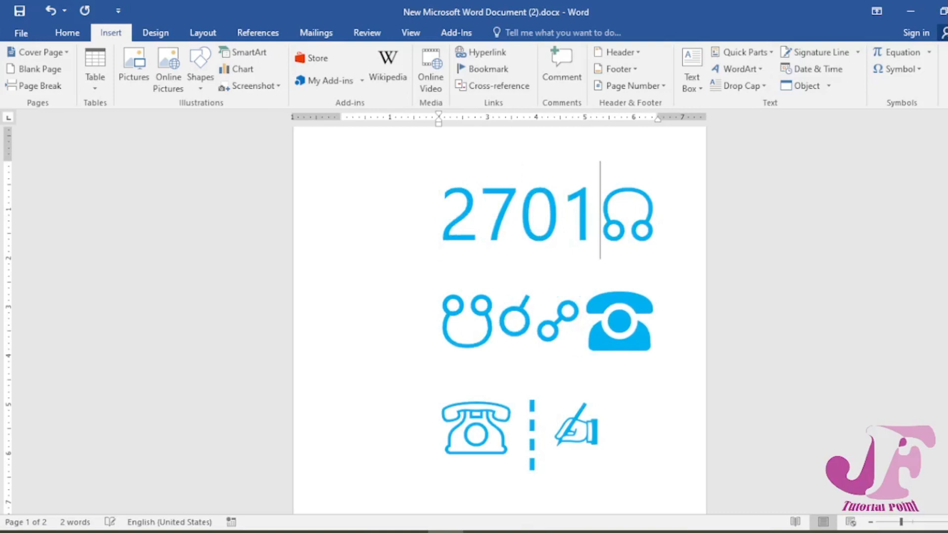
key("alt+x")
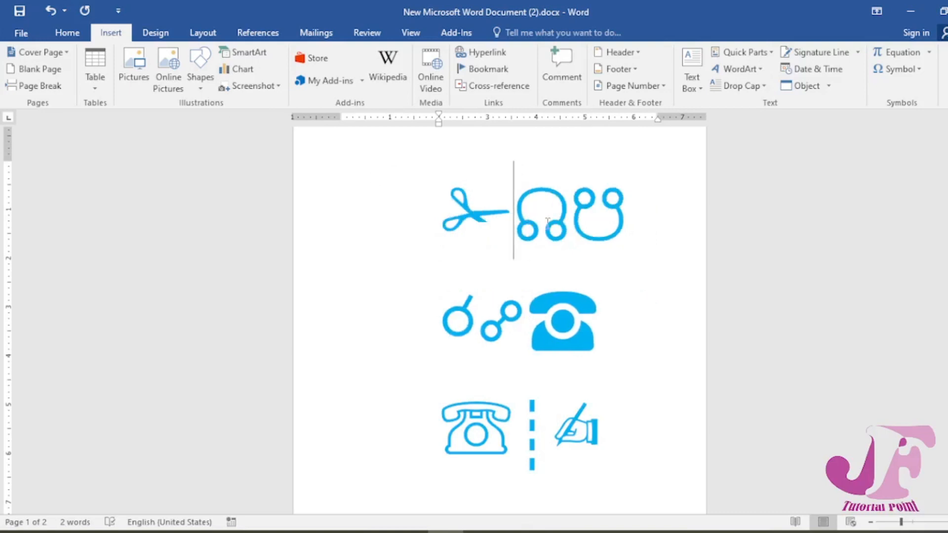
left_click_drag(514, 226, 433, 219)
left_click(492, 221)
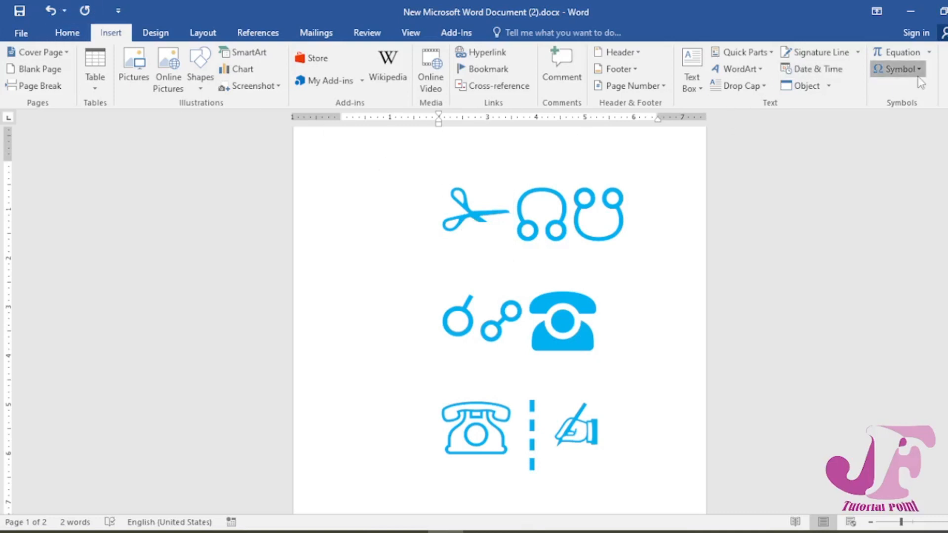
- Reopen the full symbol picker, view the characters of the Wingdings font and close the picker without inserting any
left_click(898, 69)
left_click(920, 182)
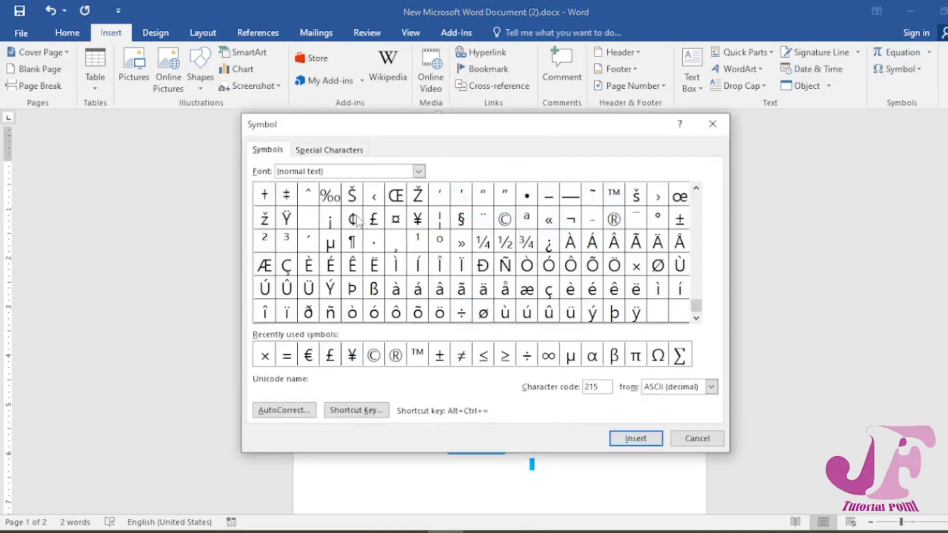
left_click(419, 170)
scroll(370, 234, "down", 5)
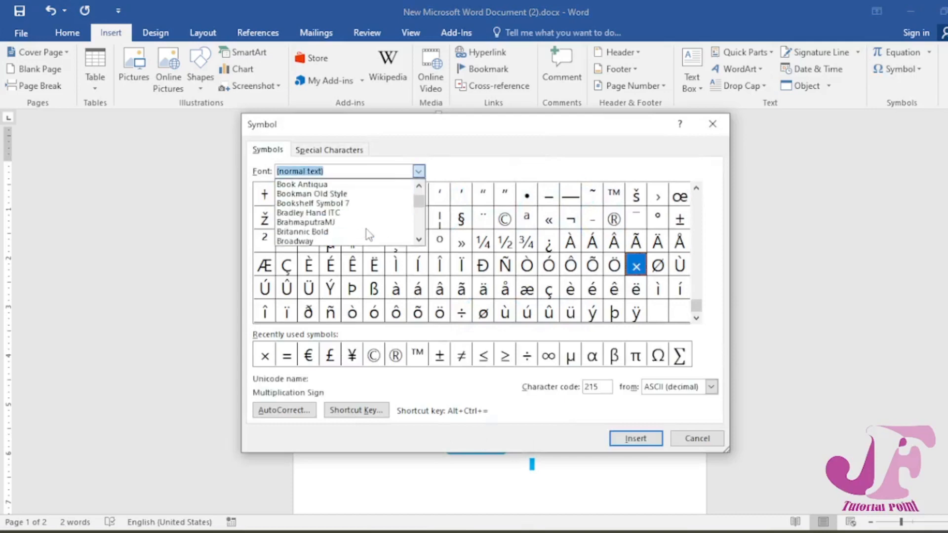
scroll(369, 235, "down", 20)
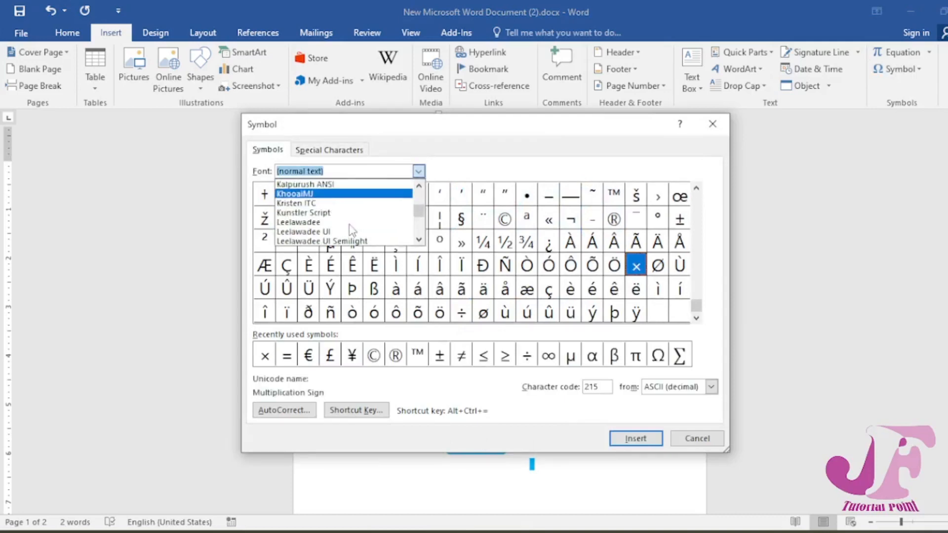
scroll(352, 230, "down", 20)
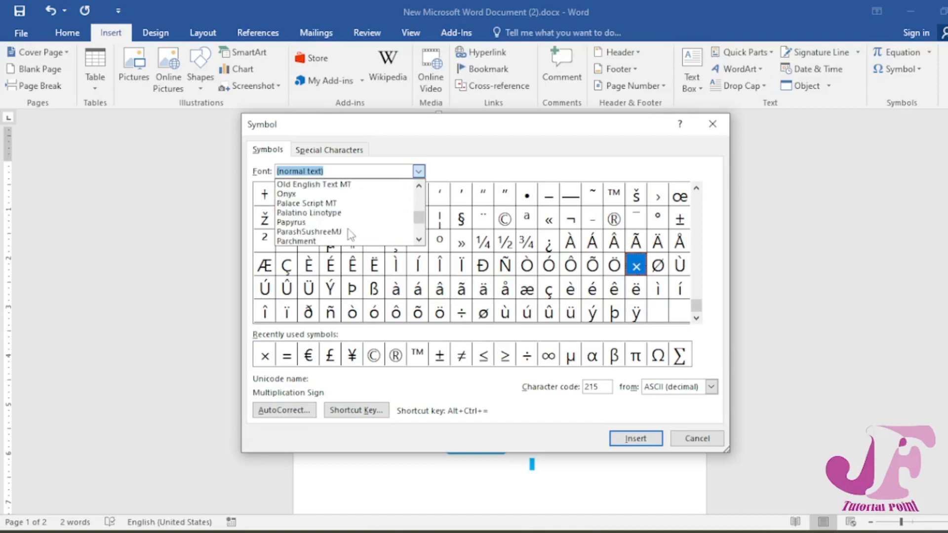
scroll(351, 235, "down", 20)
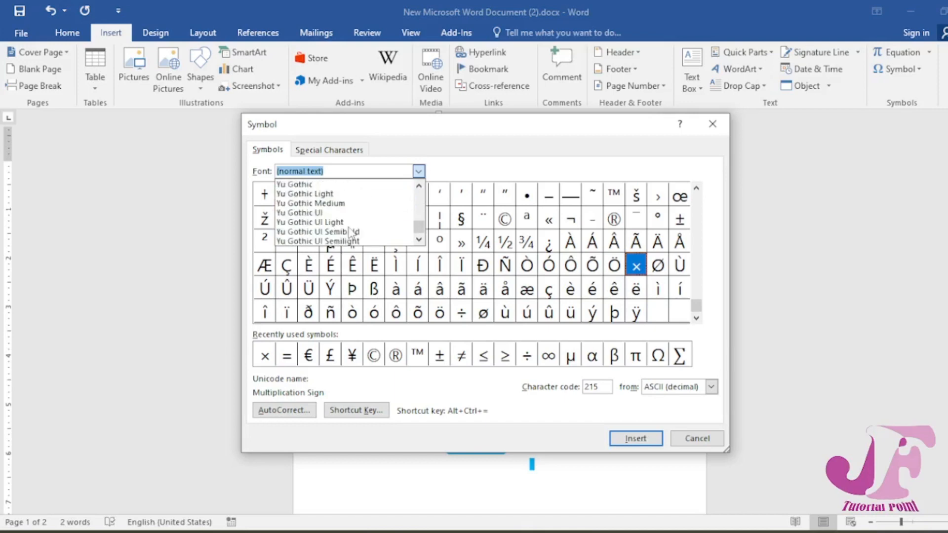
scroll(350, 230, "up", 1)
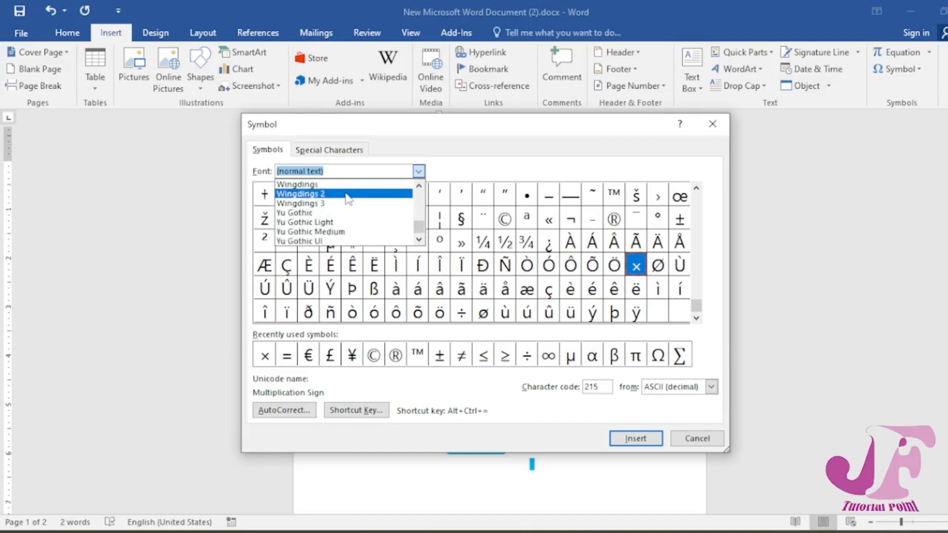
left_click(306, 184)
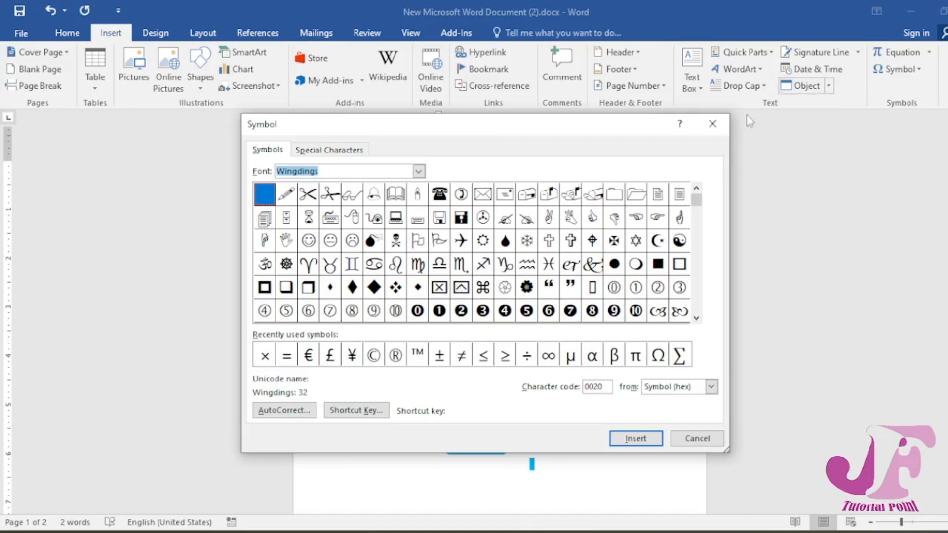
left_click(721, 130)
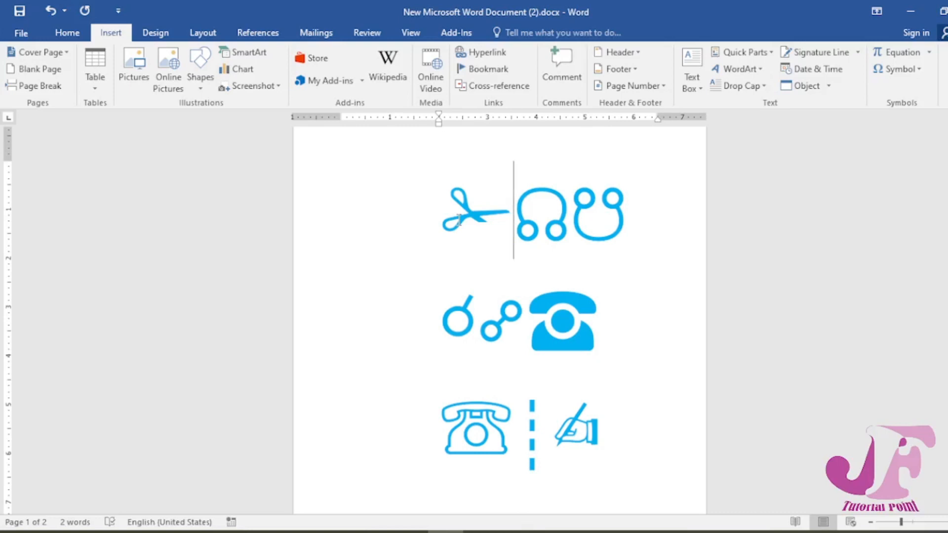
scroll(617, 298, "up", 1)
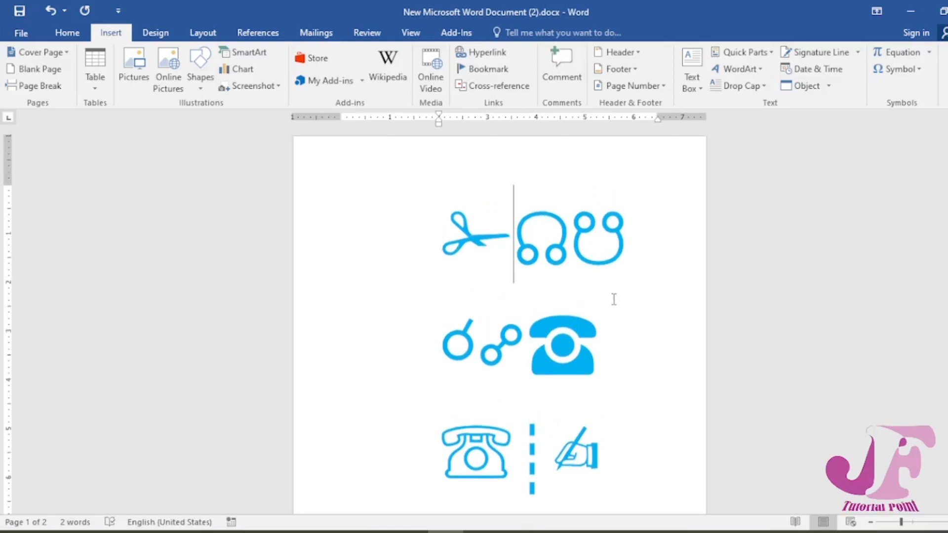
scroll(592, 297, "down", 2)
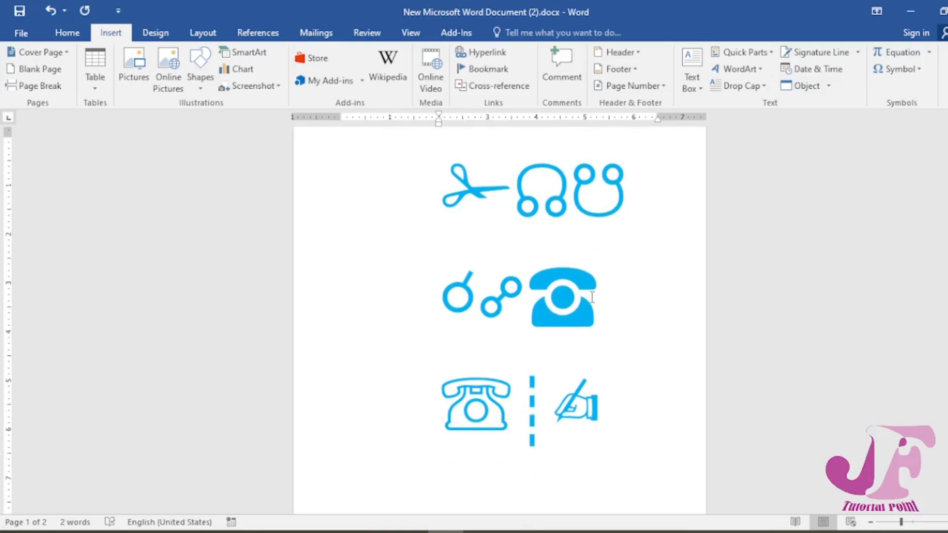